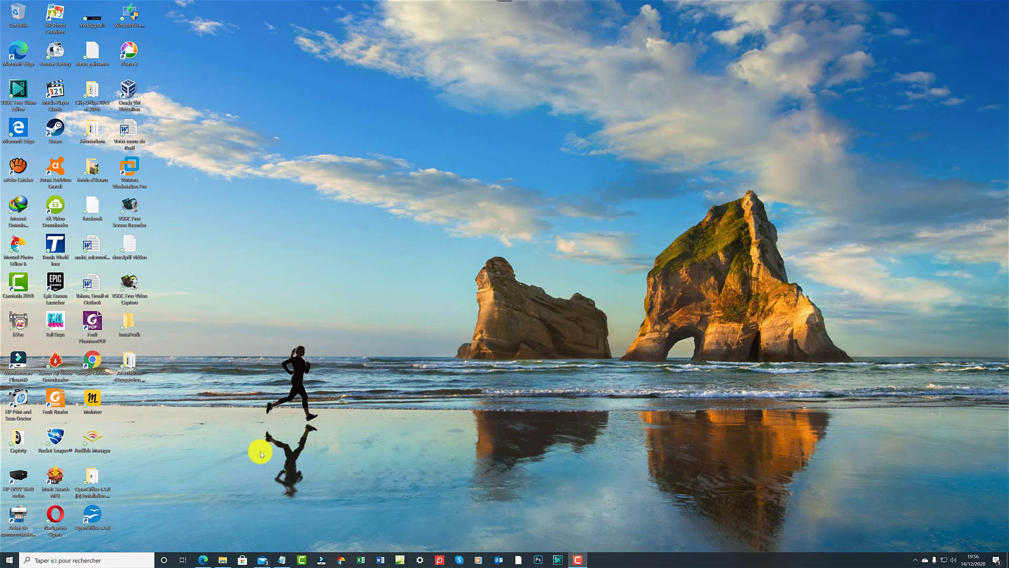
Open the Originals folder window in File Explorer, minimize it, and bring it back onto the desktop
click(220, 560)
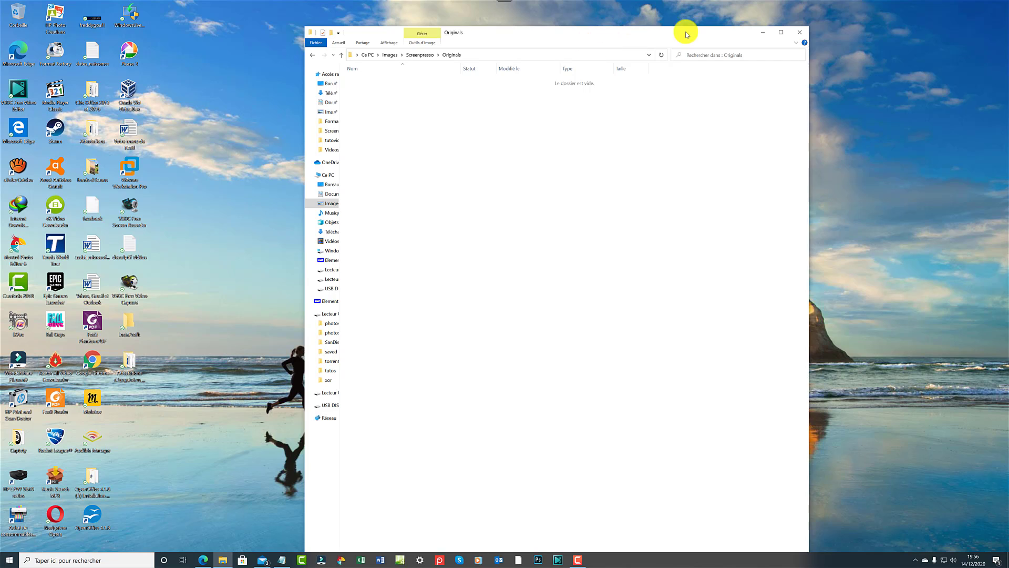
click(763, 37)
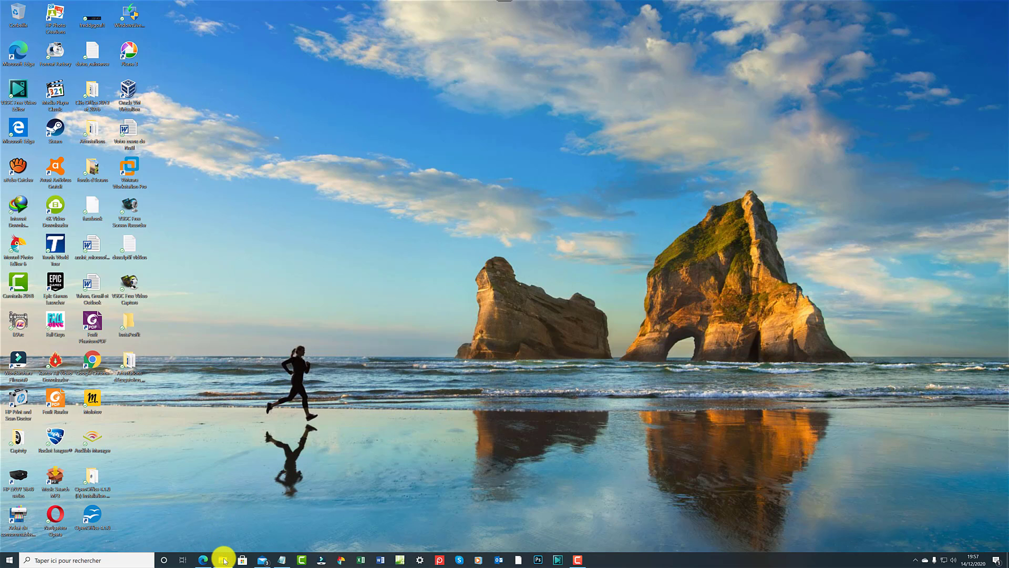
mouse_move(224, 560)
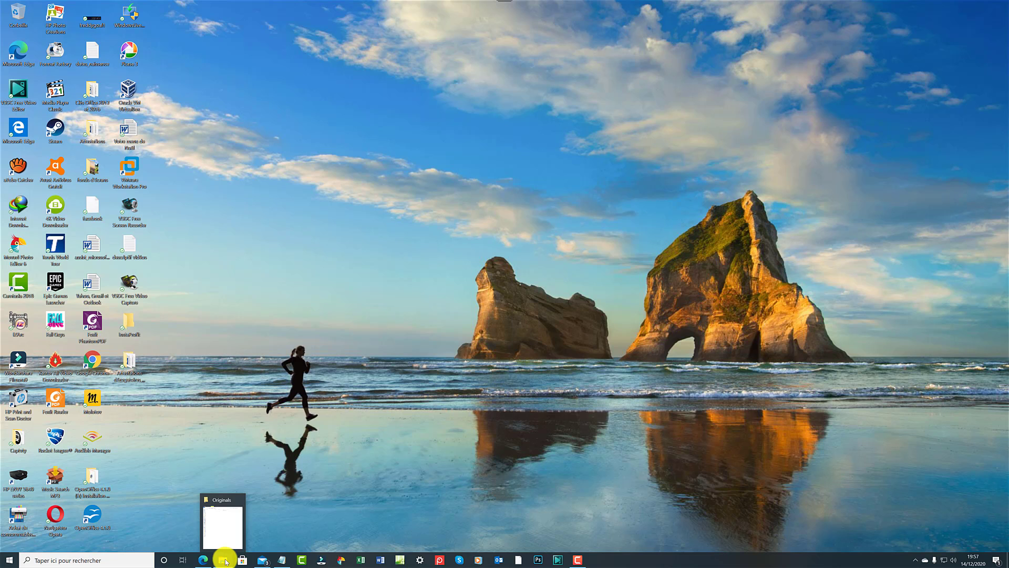
click(225, 560)
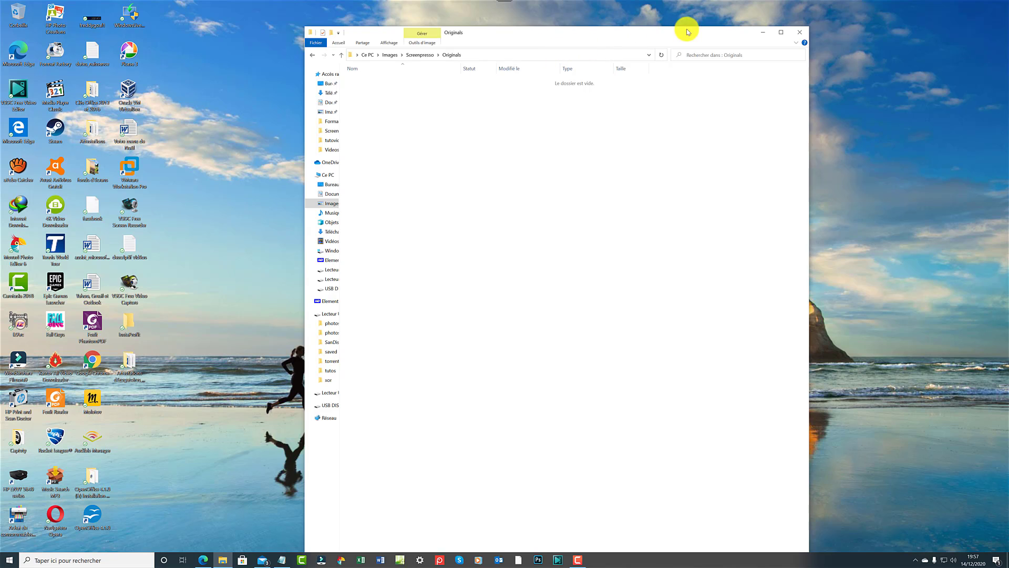
Maximize the Originals window and return it to its previous size
click(781, 34)
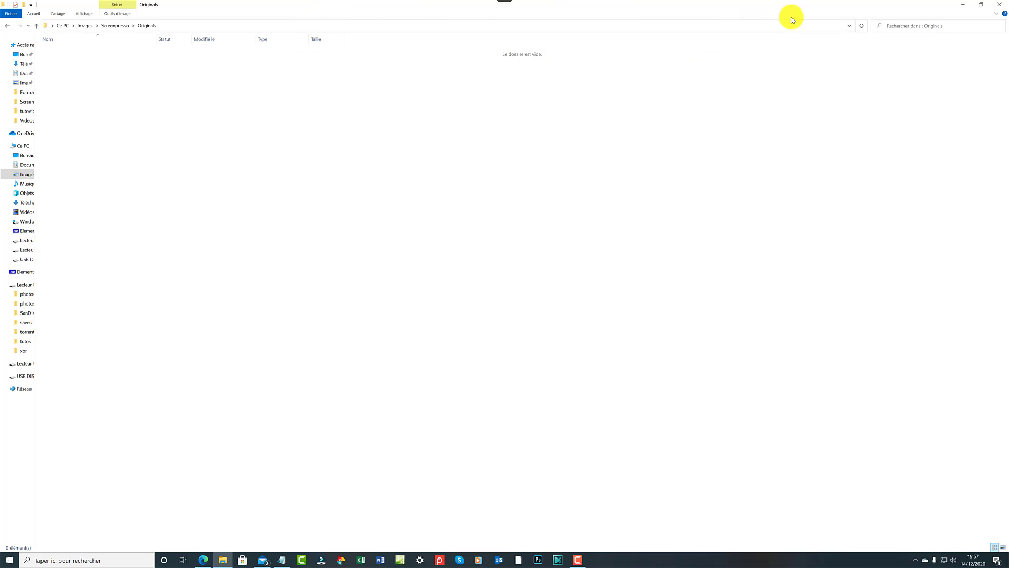
click(980, 7)
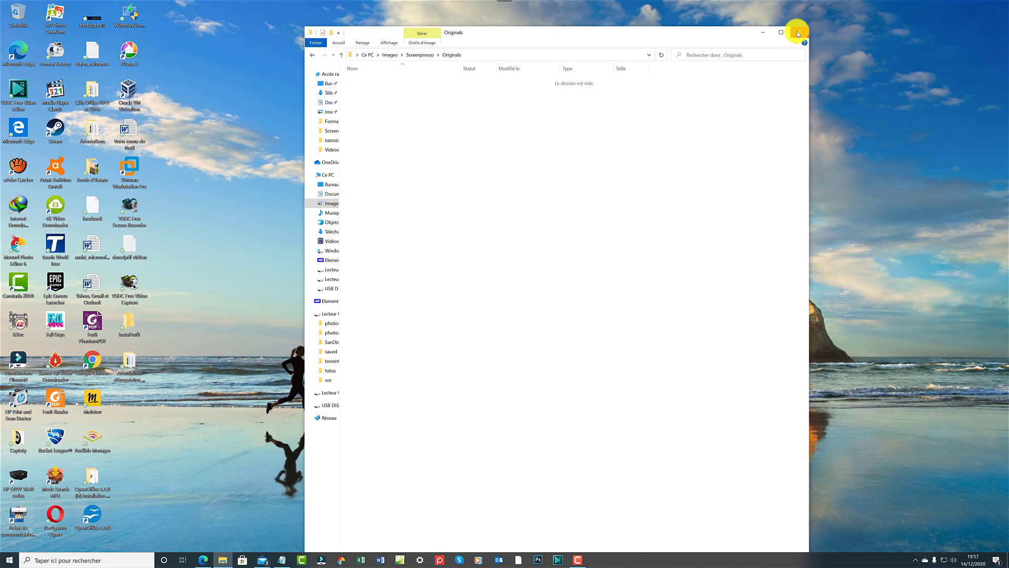
Examine the window commands offered for the Originals window's title bar, and dismiss them without choosing one
right_click(595, 39)
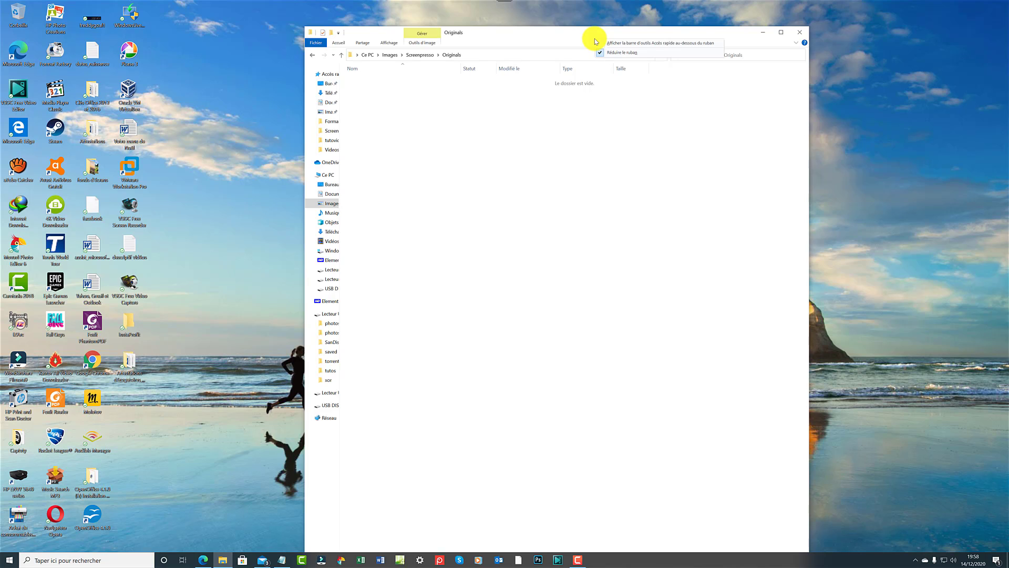
right_click(525, 35)
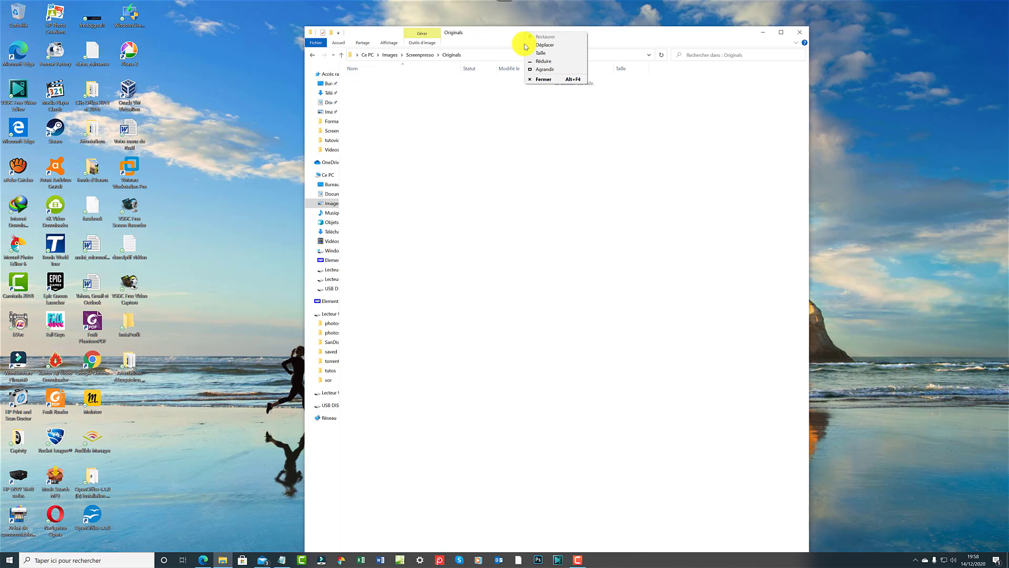
key(Escape)
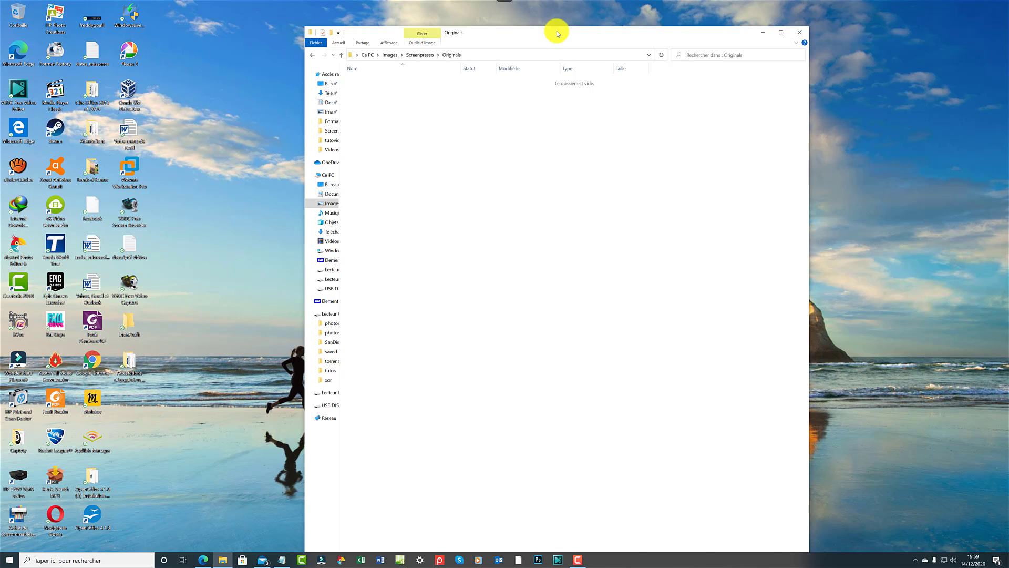
Move the Originals window up to the upper edge of the desktop and back down toward the right
drag(554, 29, 100, 13)
drag(671, 18, 511, 5)
right_click(512, 7)
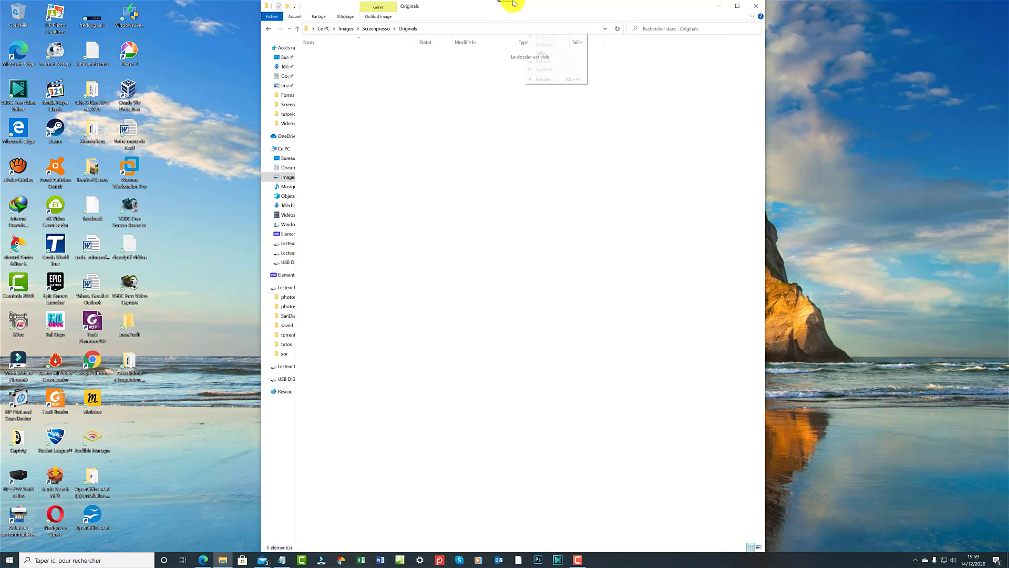
click(633, 168)
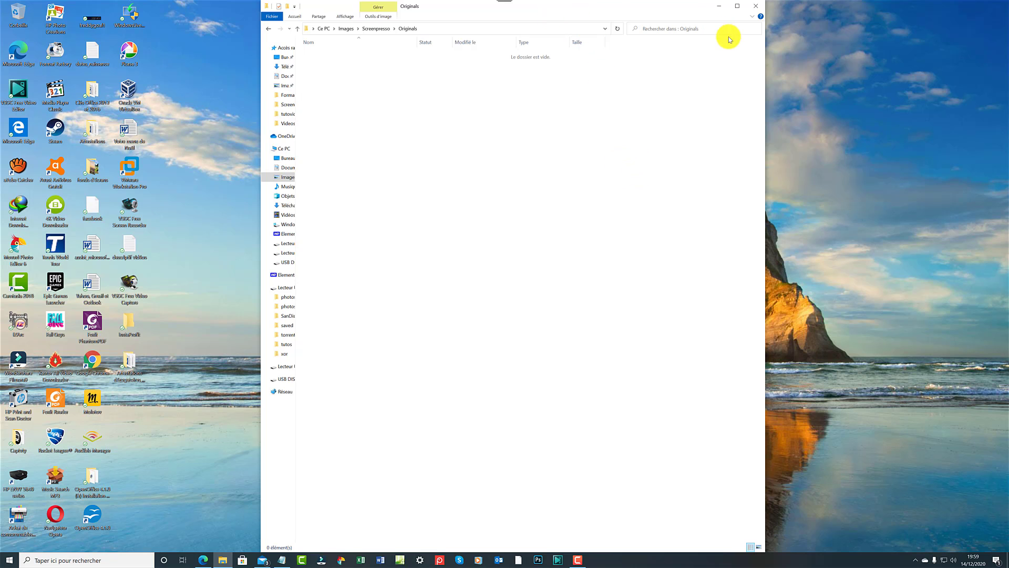
drag(583, 8, 655, 23)
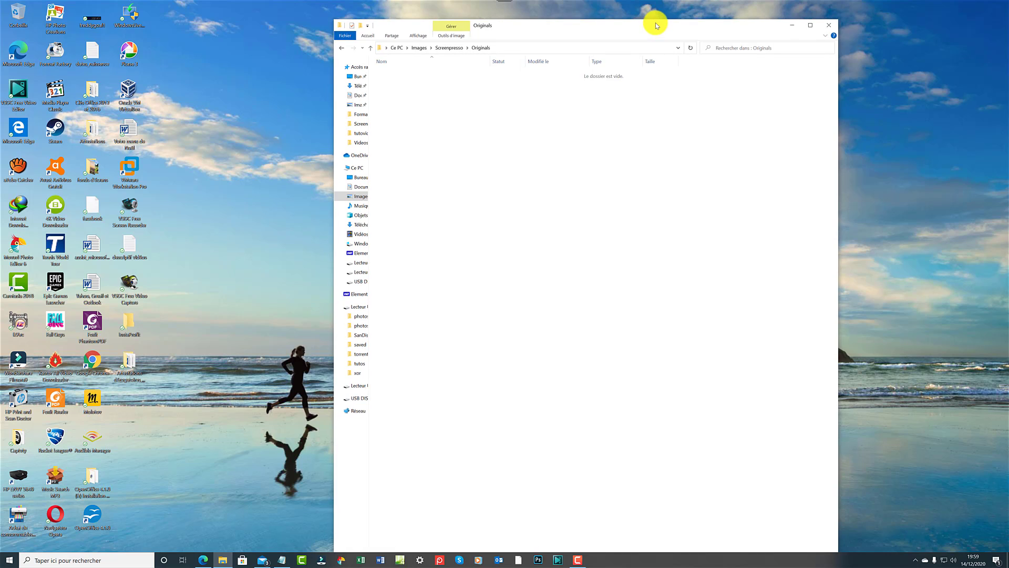
Minimize the Originals window with the title bar's Réduire command and bring it back onto the desktop
right_click(628, 25)
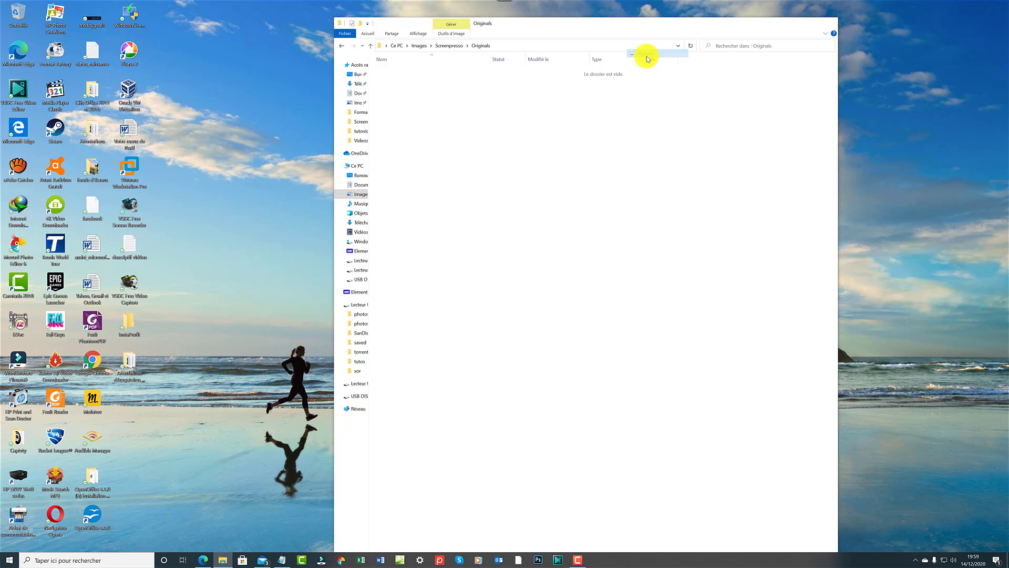
click(646, 55)
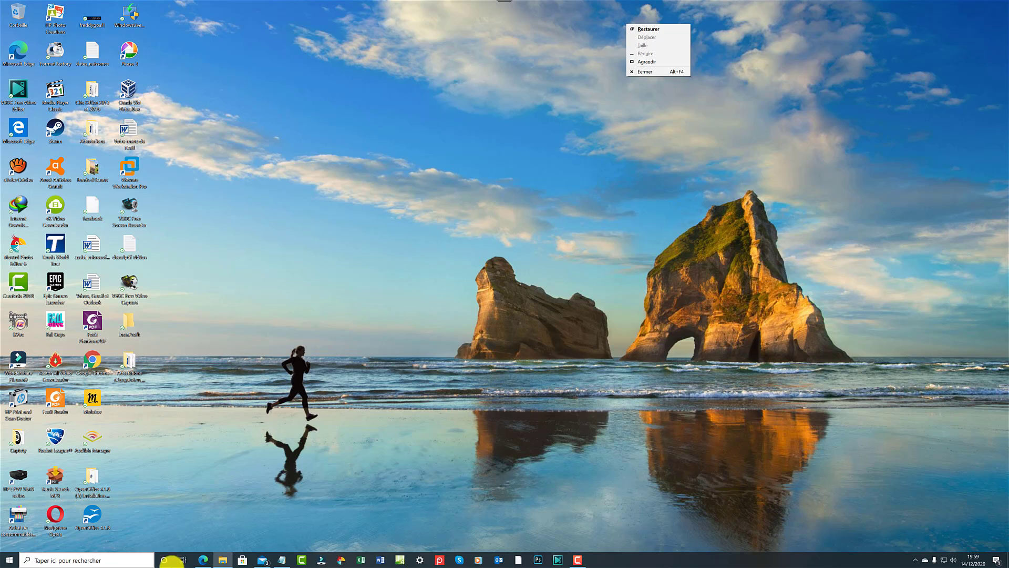
click(223, 561)
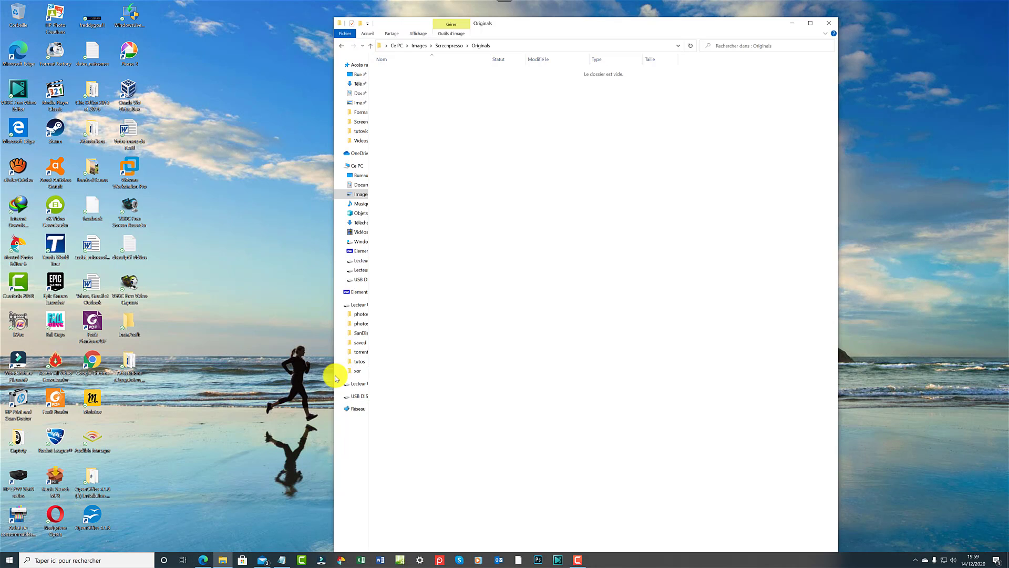
Maximize the Originals window with the title bar's Agrandir command
right_click(576, 23)
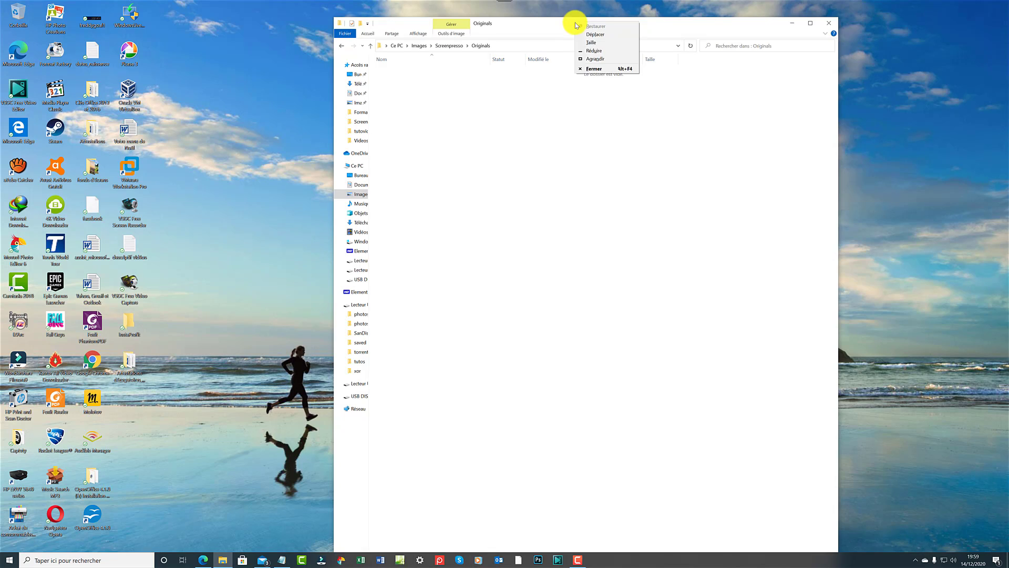
click(596, 58)
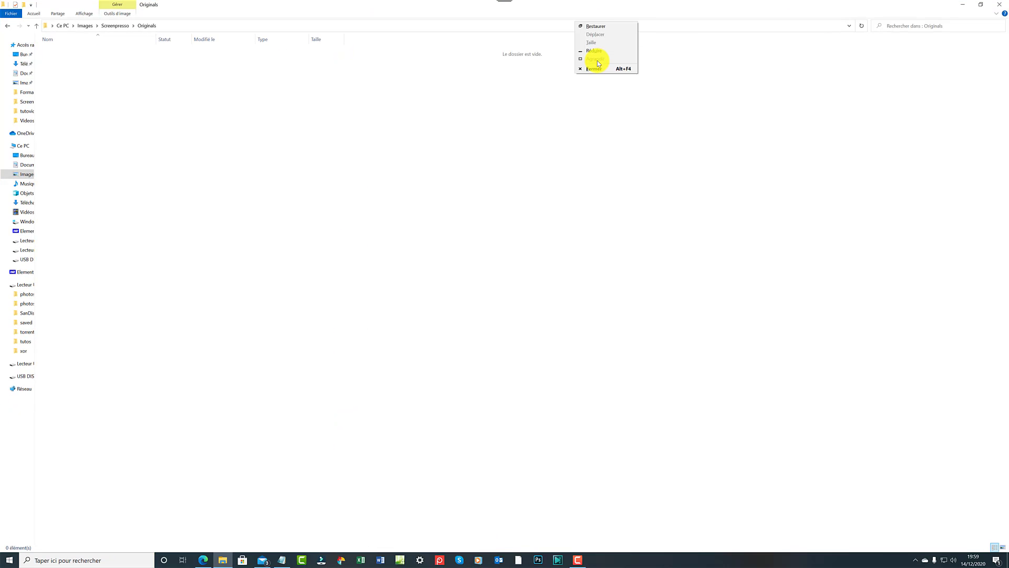
Examine the ribbon display options and window commands offered around the maximized Originals window's title bar
right_click(502, 10)
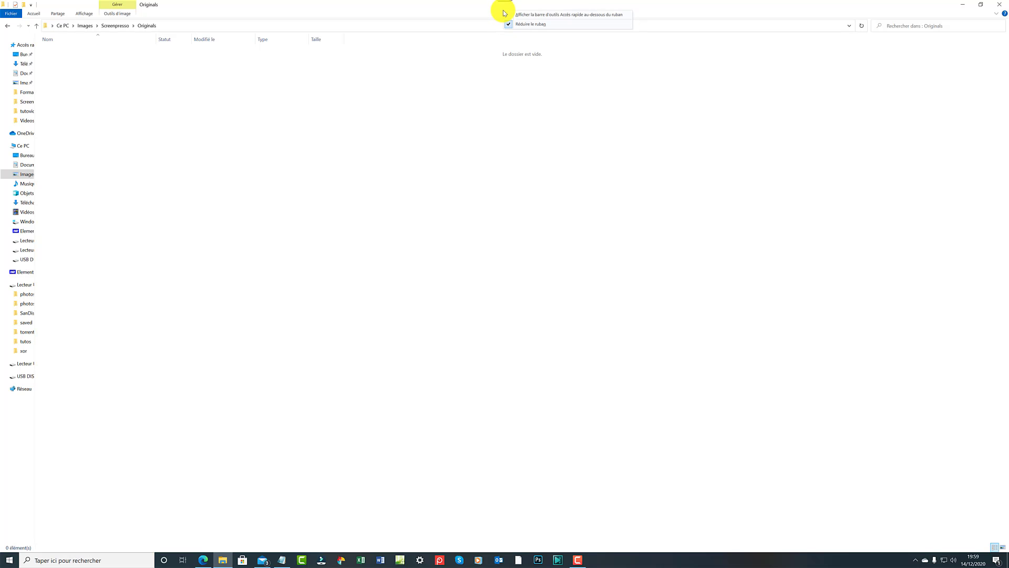
right_click(311, 13)
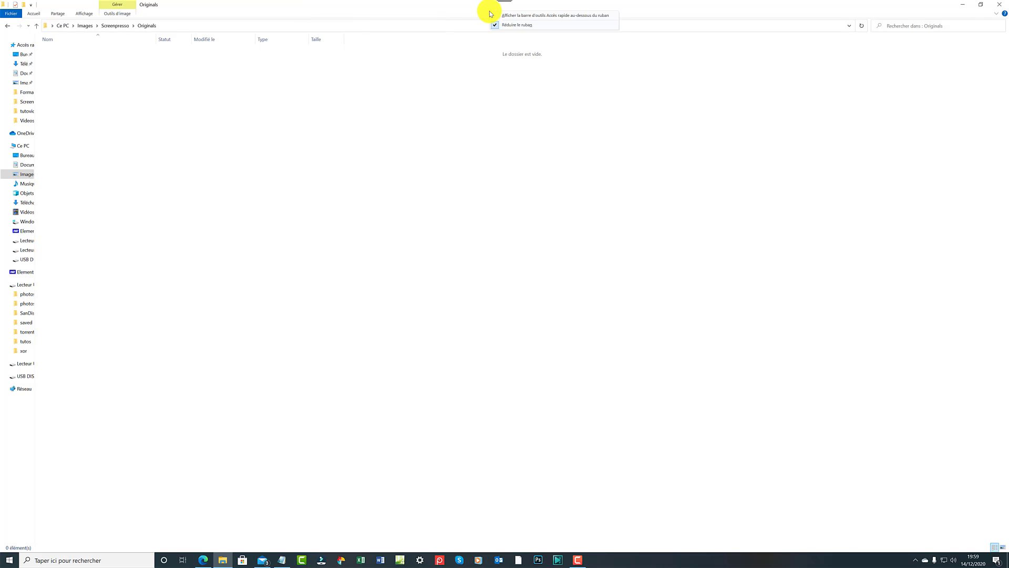
right_click(460, 7)
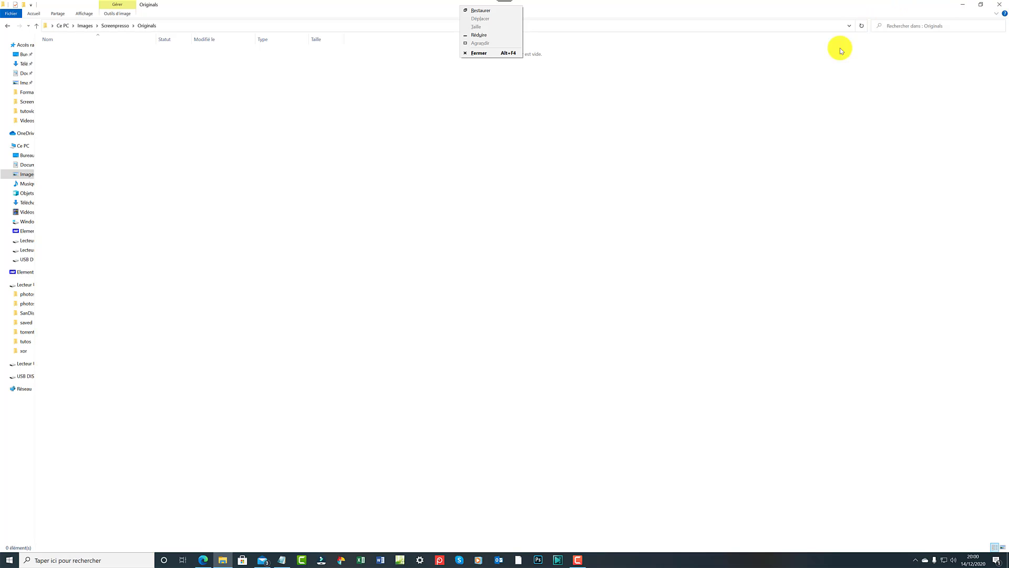
click(811, 104)
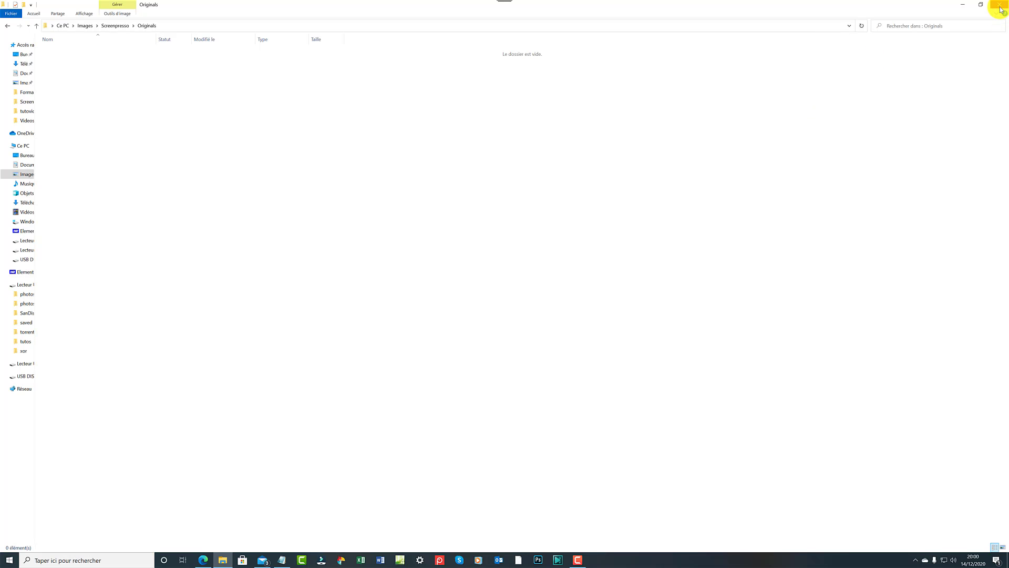
right_click(575, 12)
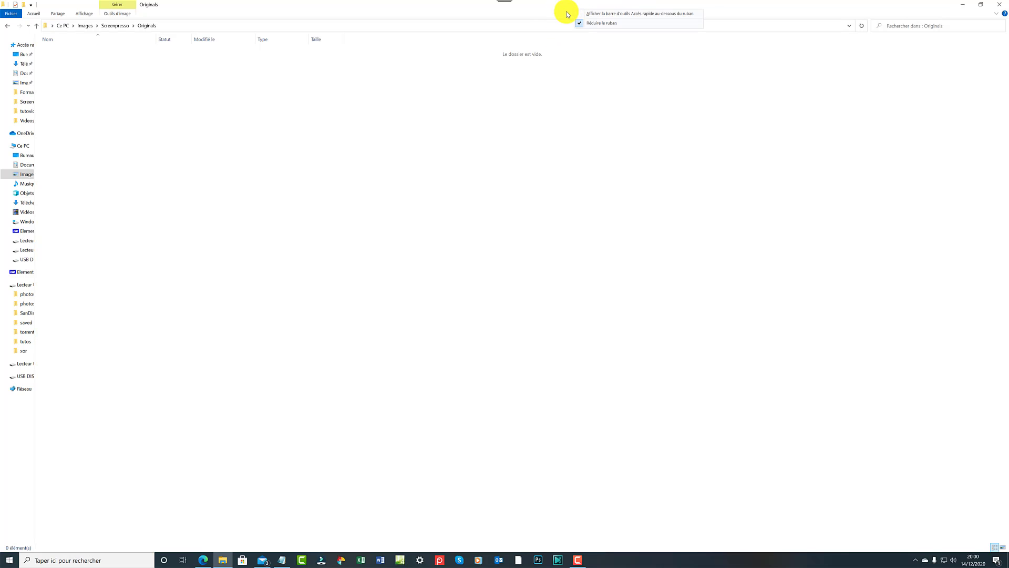
right_click(540, 11)
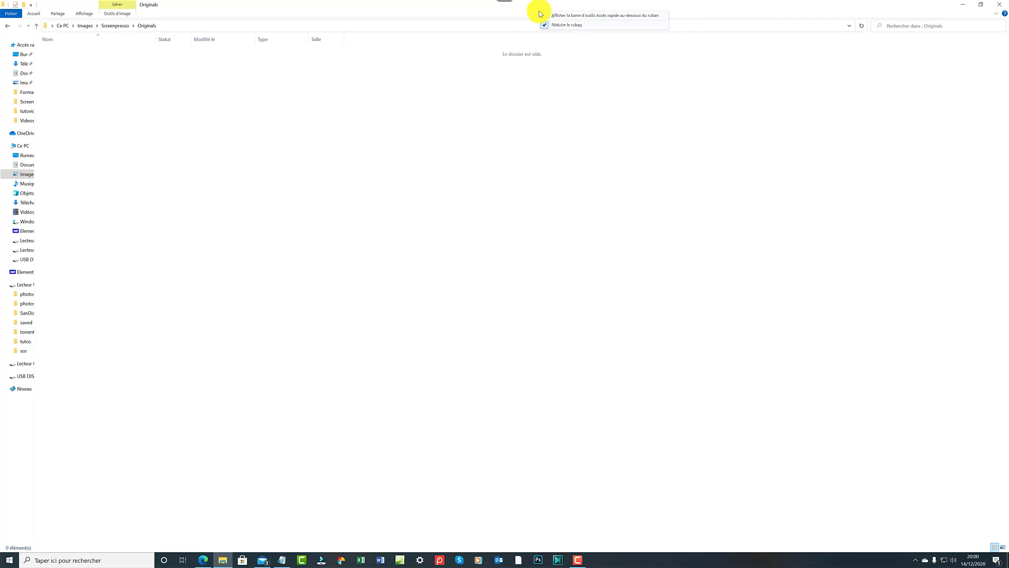
click(492, 11)
right_click(494, 9)
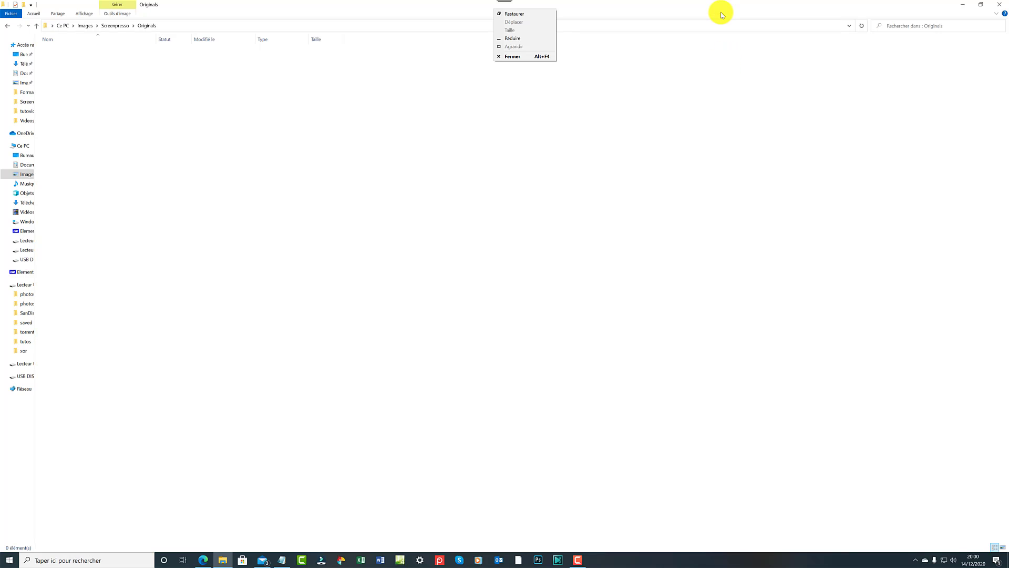
click(661, 56)
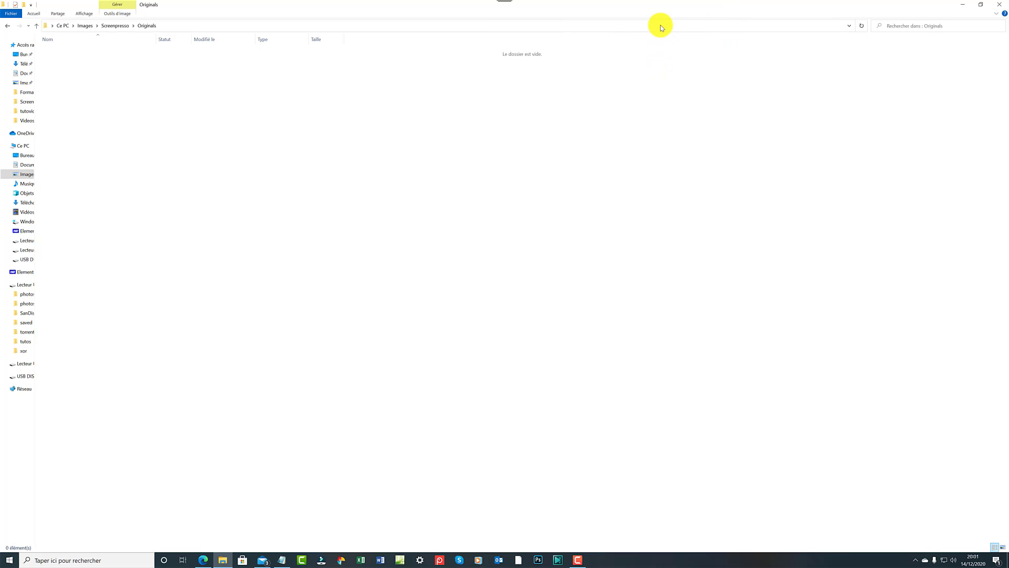
Restore the Originals window from full screen and reposition it over the right-hand part of the desktop
click(981, 9)
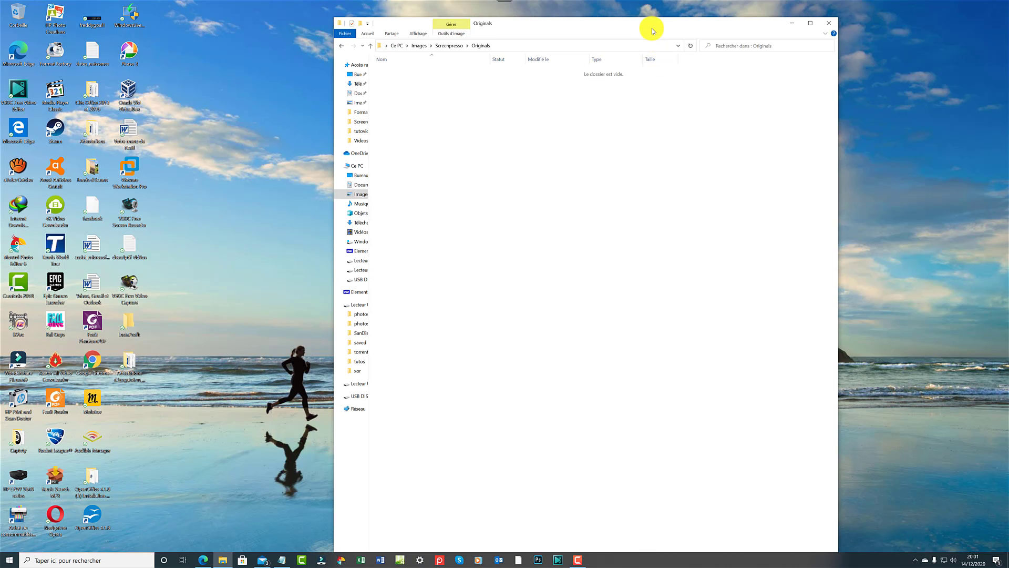
drag(651, 27, 879, 18)
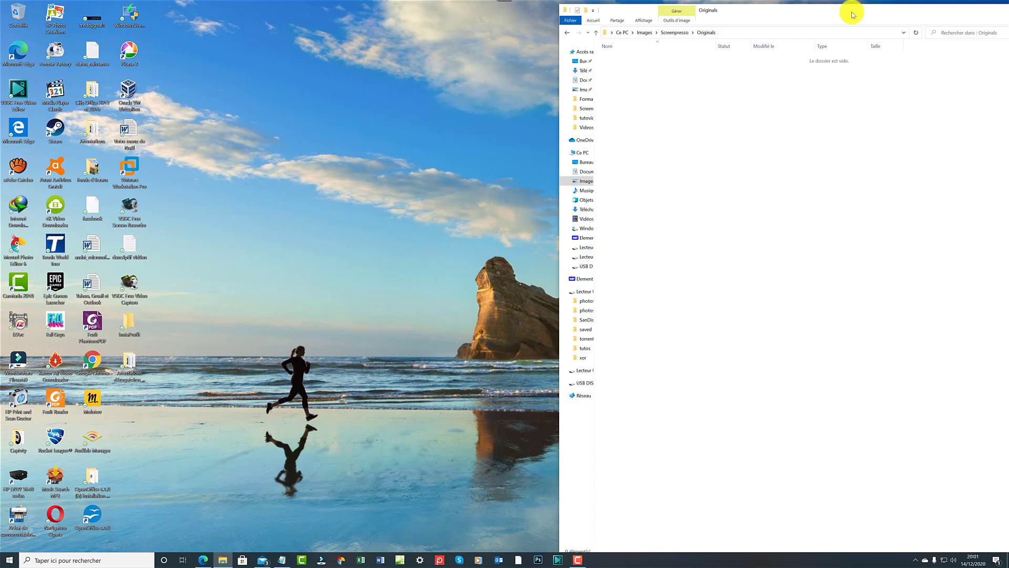
drag(837, 15, 729, 10)
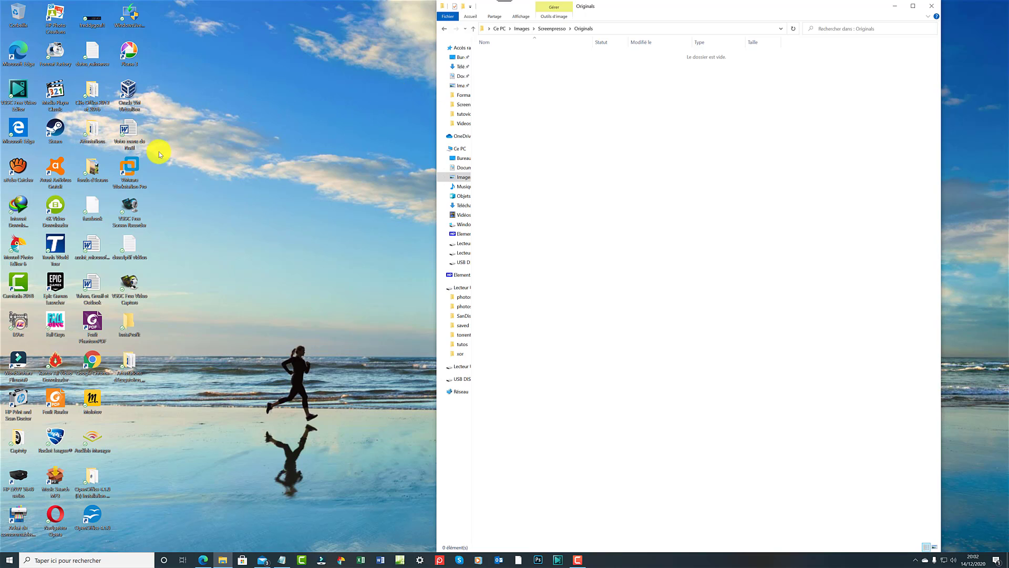
Examine the types of new items that the Nouveau command can create on the desktop, without creating any
right_click(245, 189)
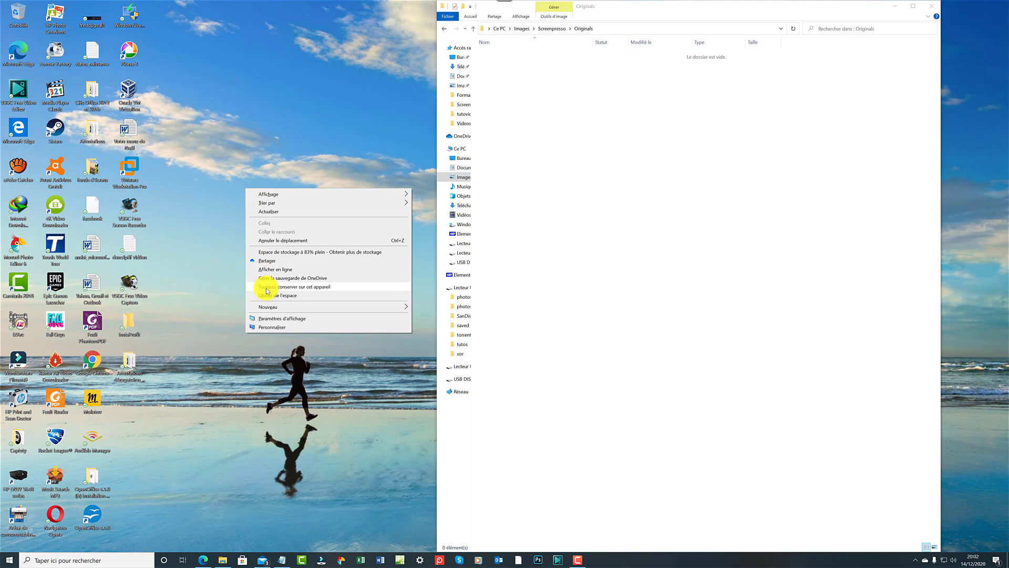
mouse_move(273, 308)
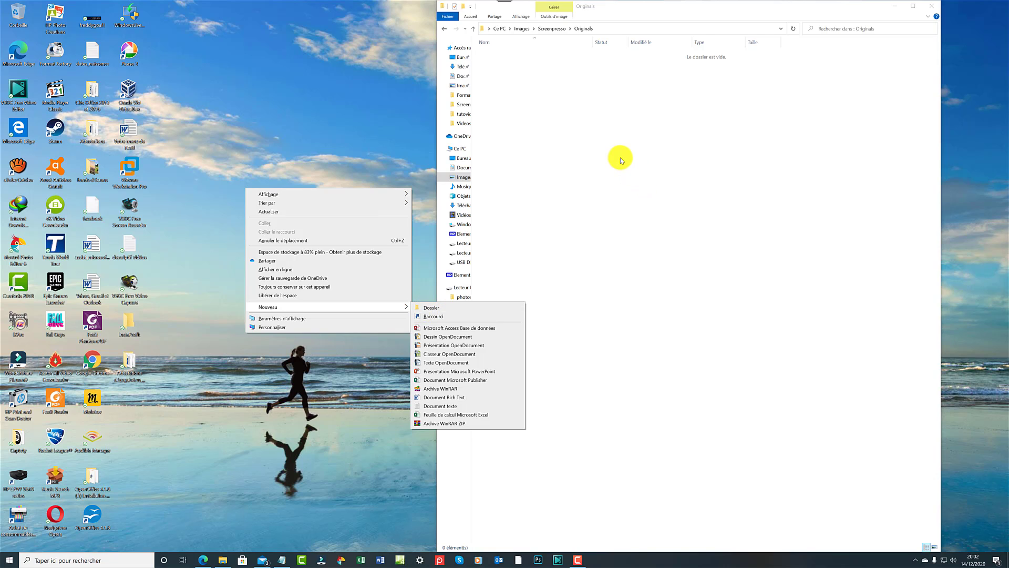
click(602, 147)
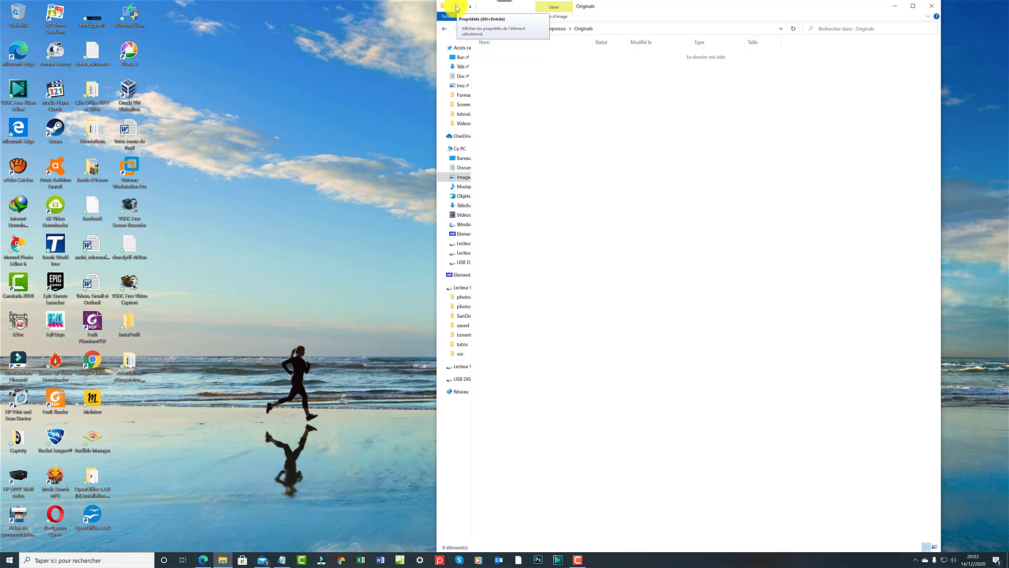
Open the Originals folder's properties and review its general information, advanced attributes and sharing settings
click(456, 8)
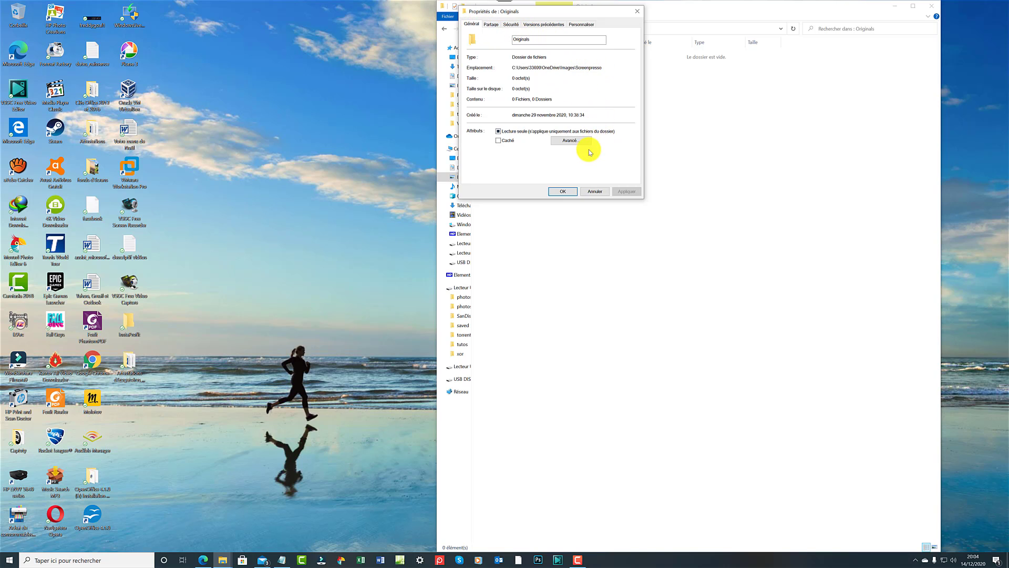
click(575, 142)
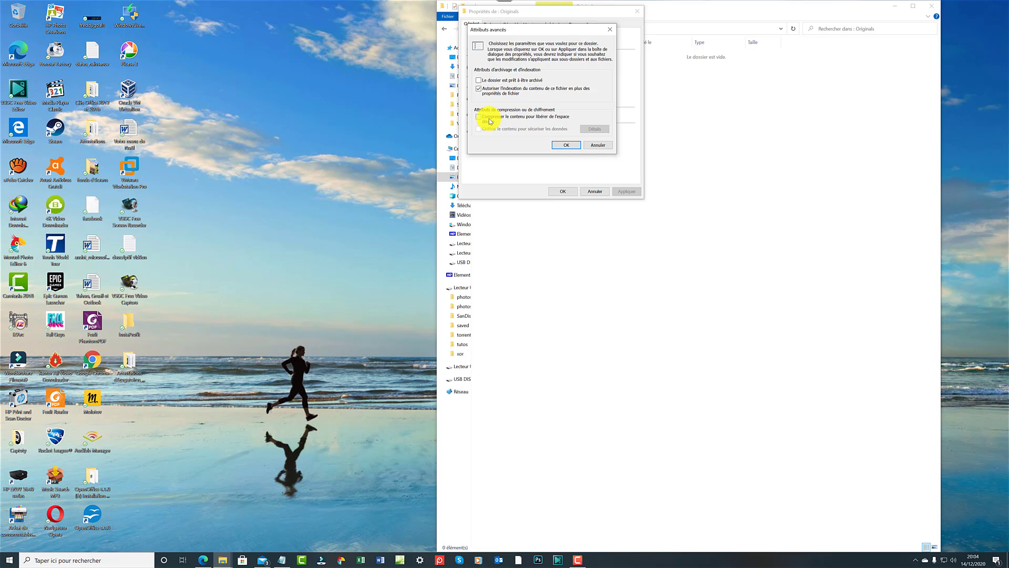
click(610, 33)
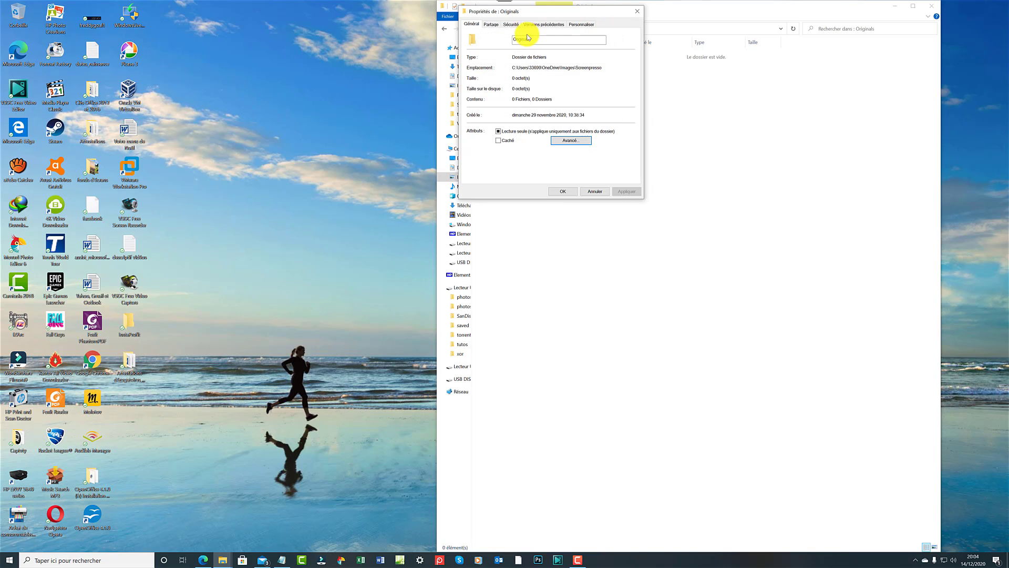
click(497, 24)
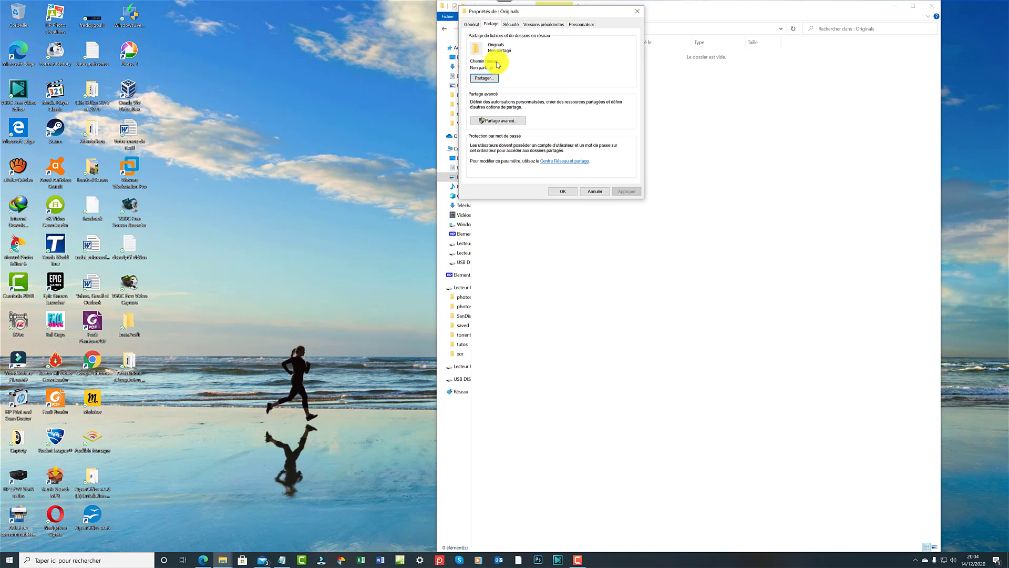
Open the Originals folder's advanced sharing settings and enable Partager ce dossier to explore the share name, user limit and comment options
click(478, 86)
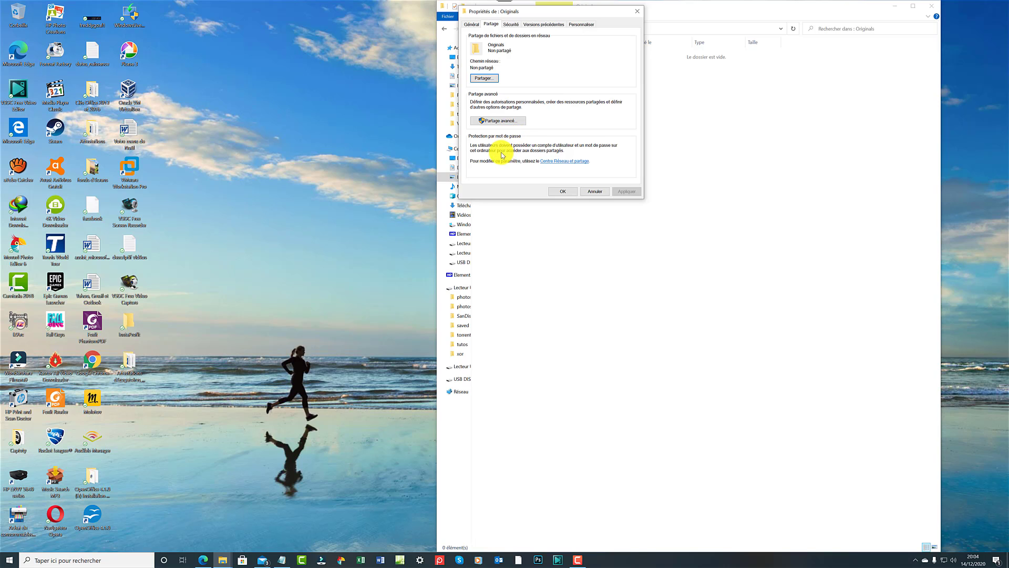
click(499, 121)
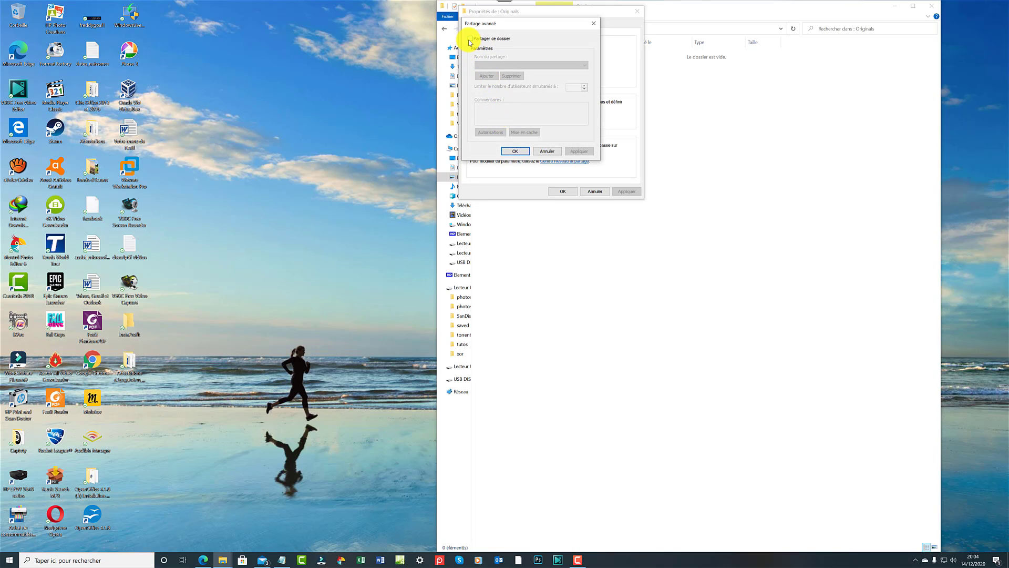
click(470, 38)
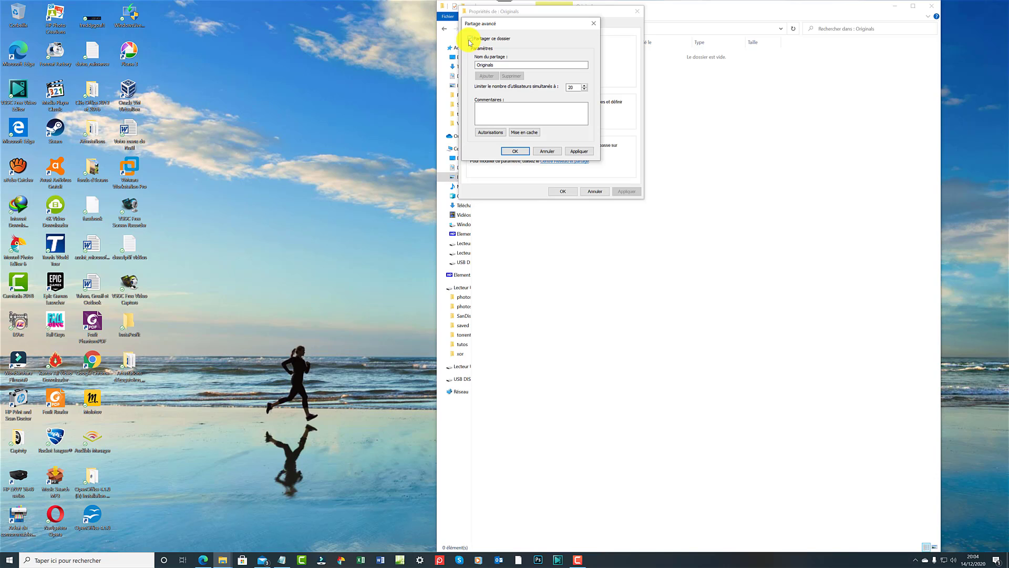
click(471, 39)
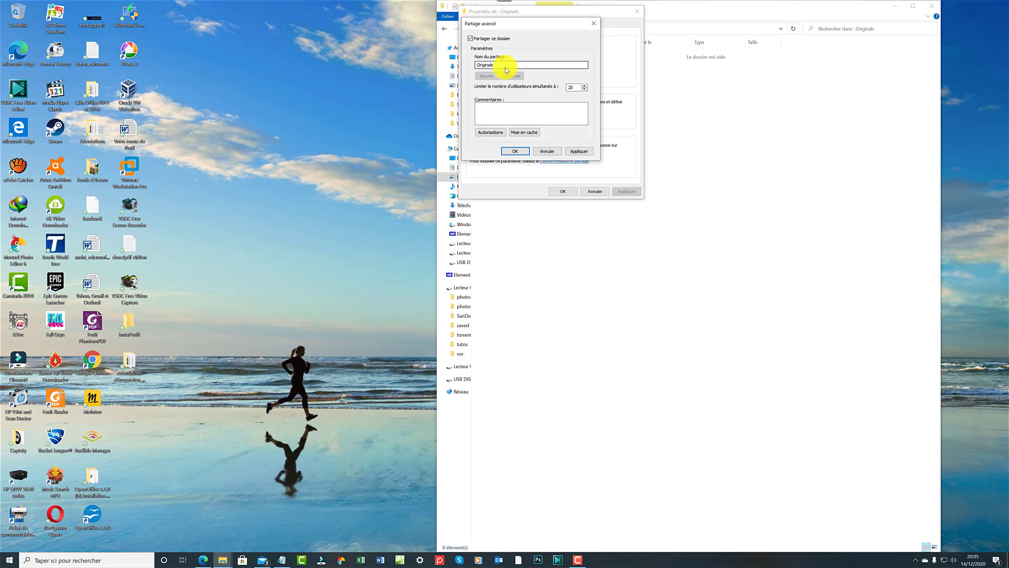
click(513, 106)
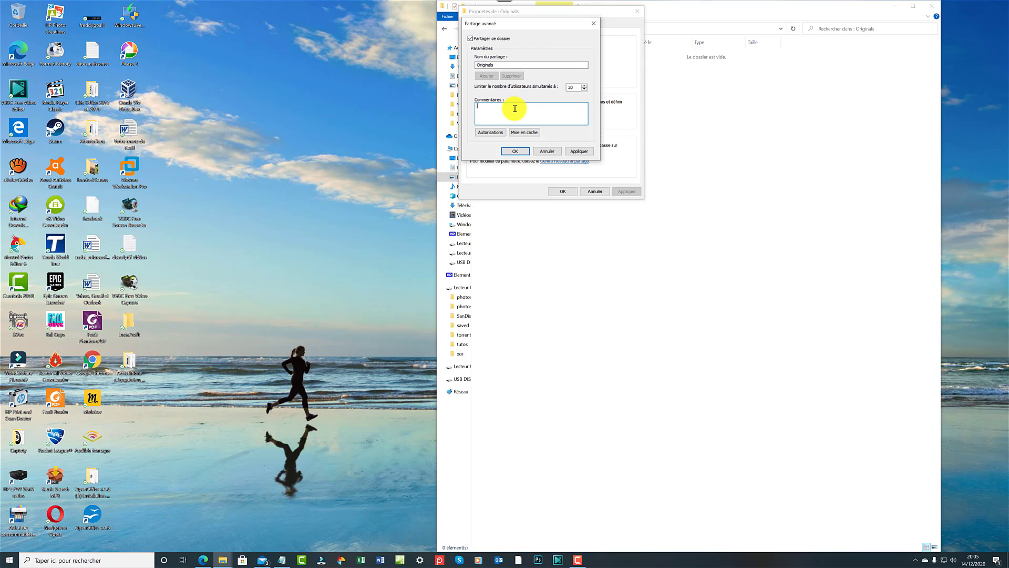
Open the share permissions for Originals and examine the object types available when adding users or groups
click(490, 133)
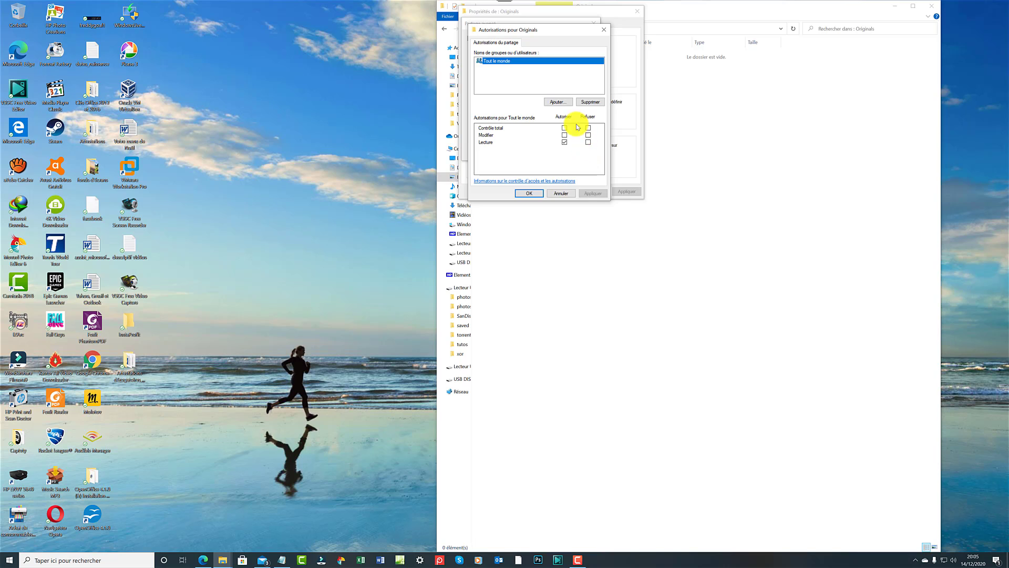
click(561, 102)
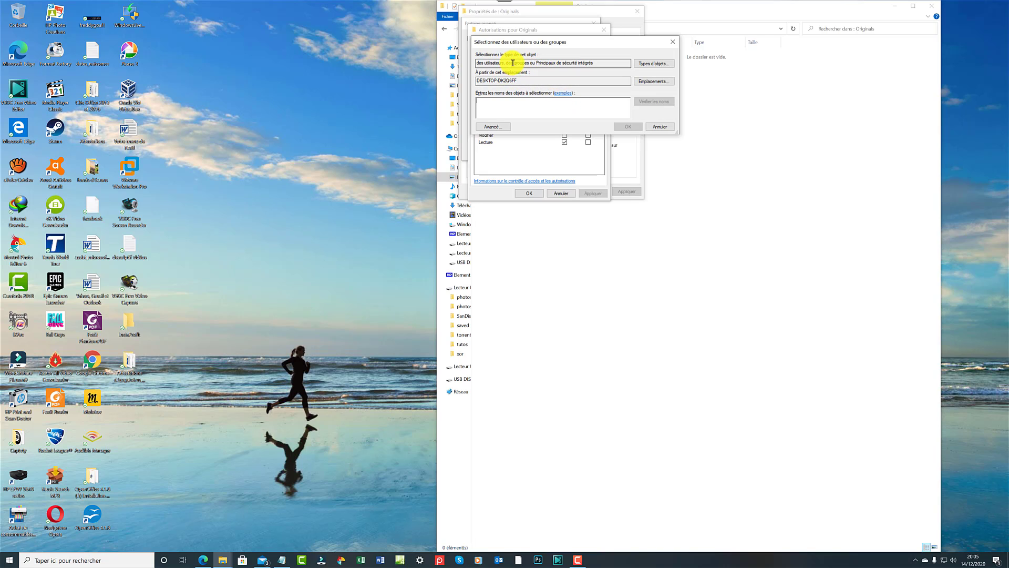
click(662, 67)
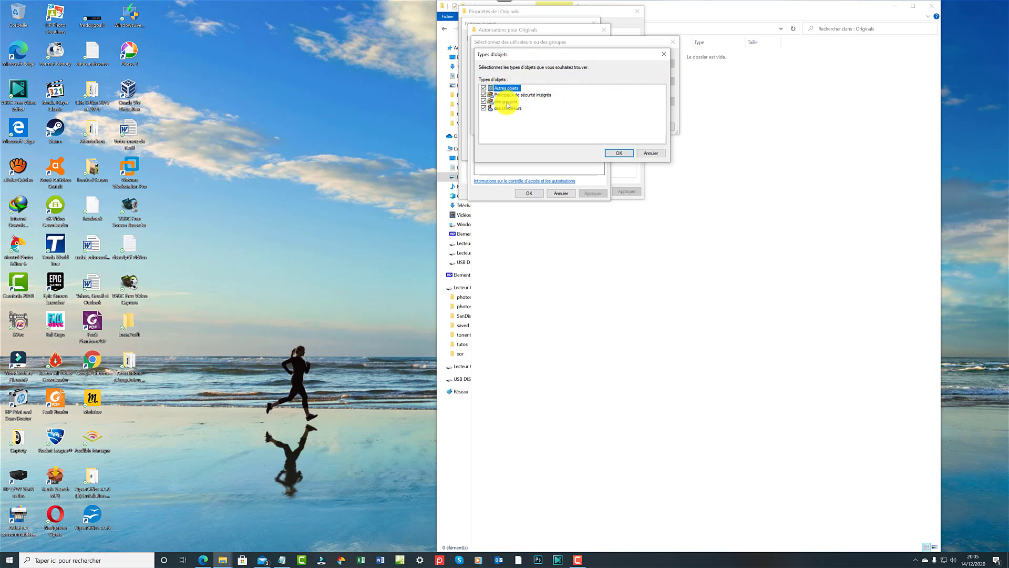
click(643, 152)
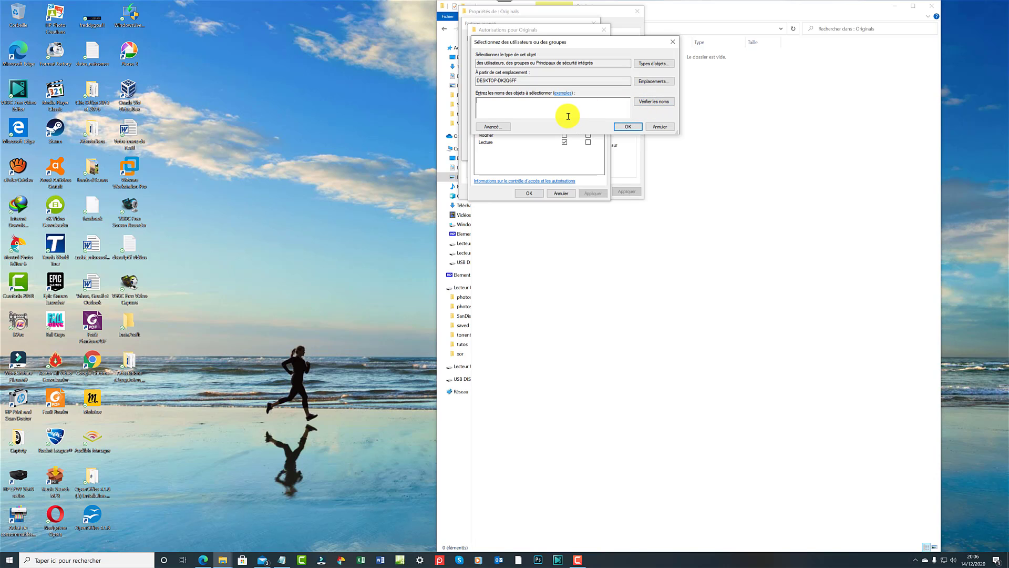
Search for all available users and groups, browse them, and return to the advanced sharing settings without adding any
click(503, 127)
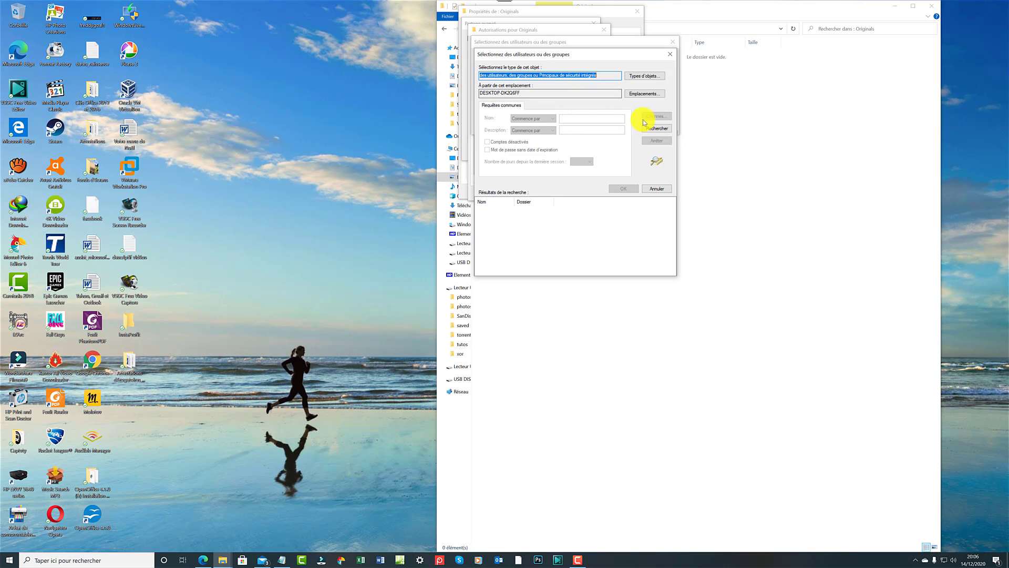
click(664, 127)
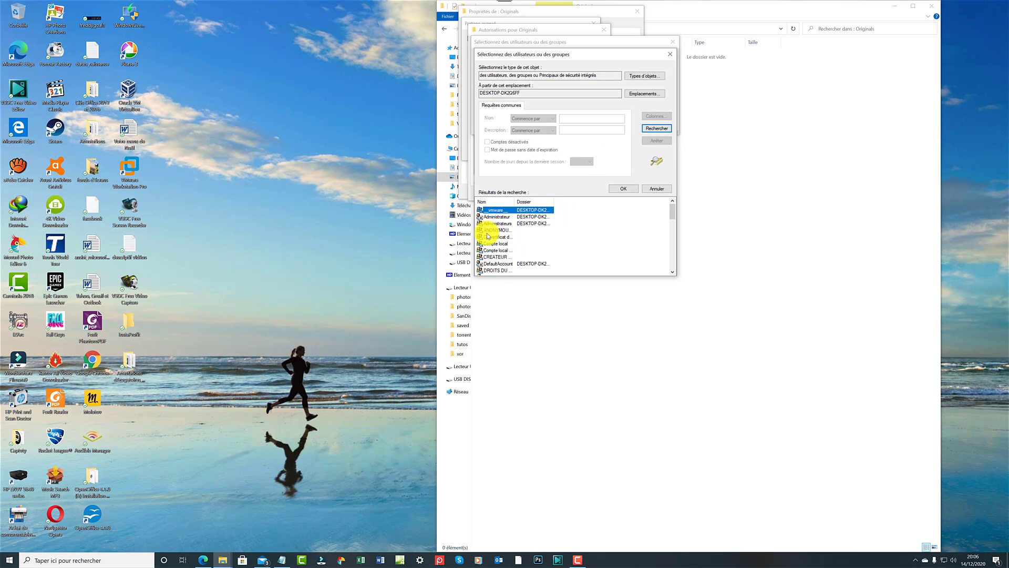
scroll(516, 240, down, 3)
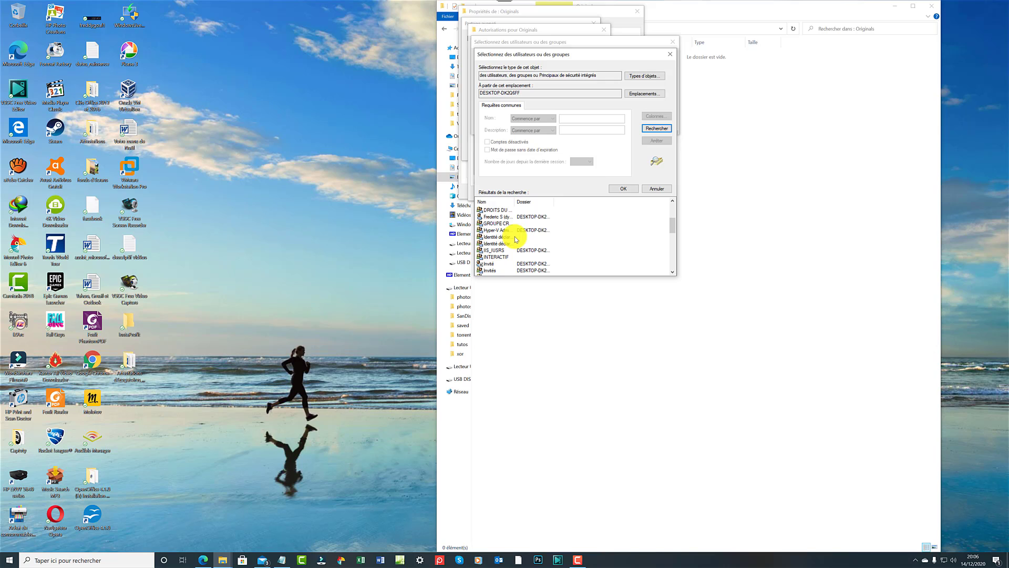
scroll(516, 239, up, 3)
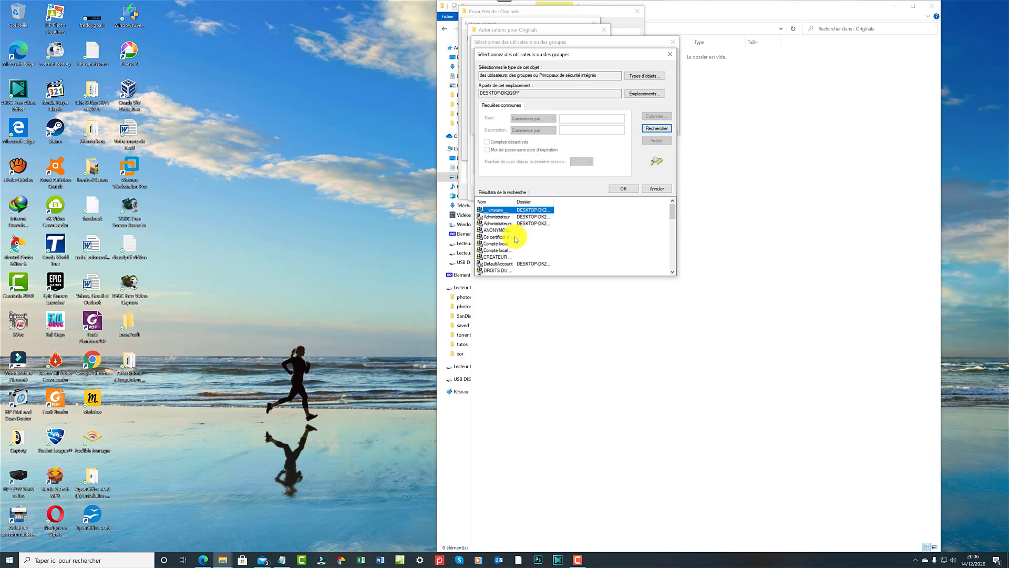
click(671, 54)
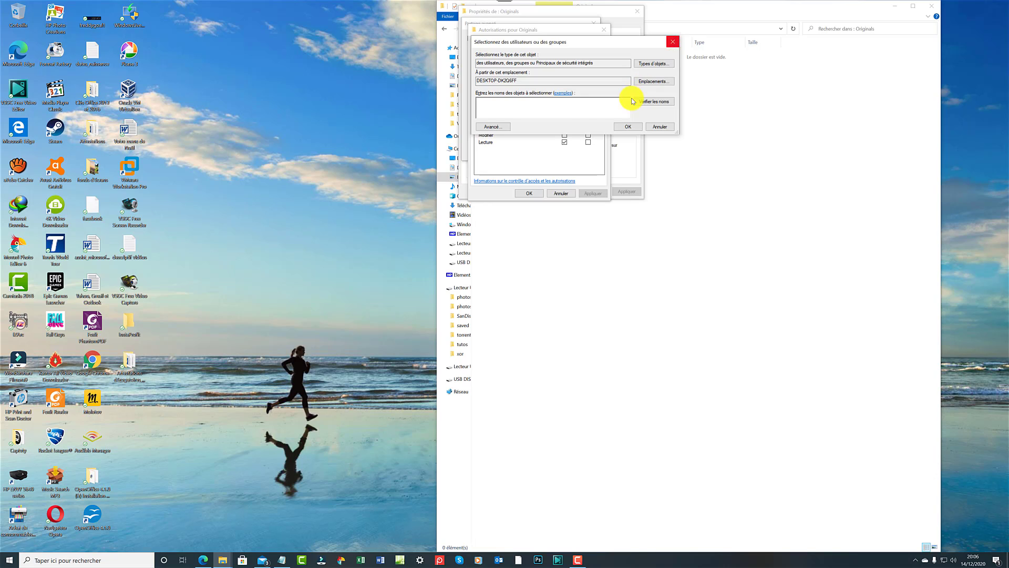
click(527, 108)
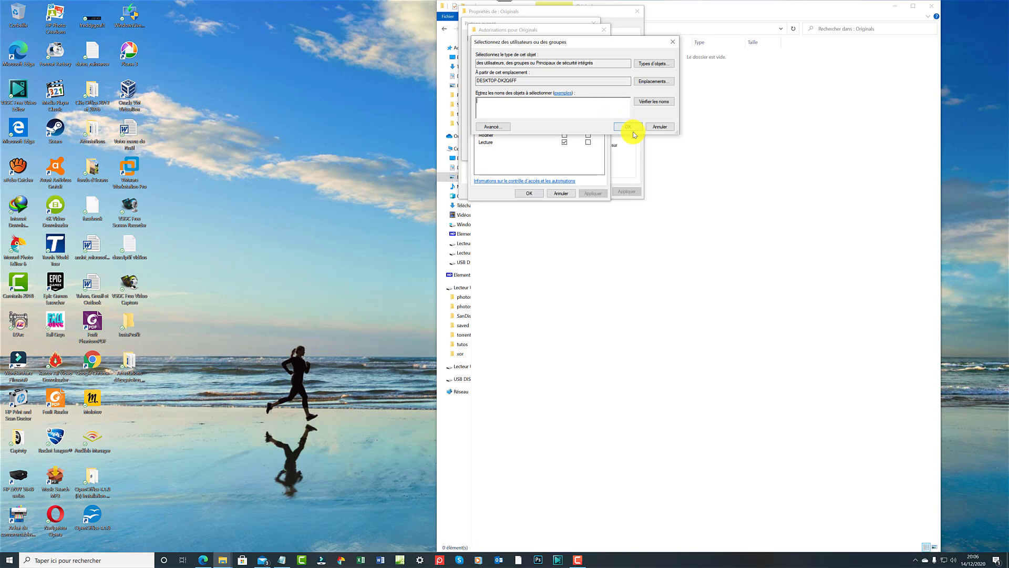
click(674, 44)
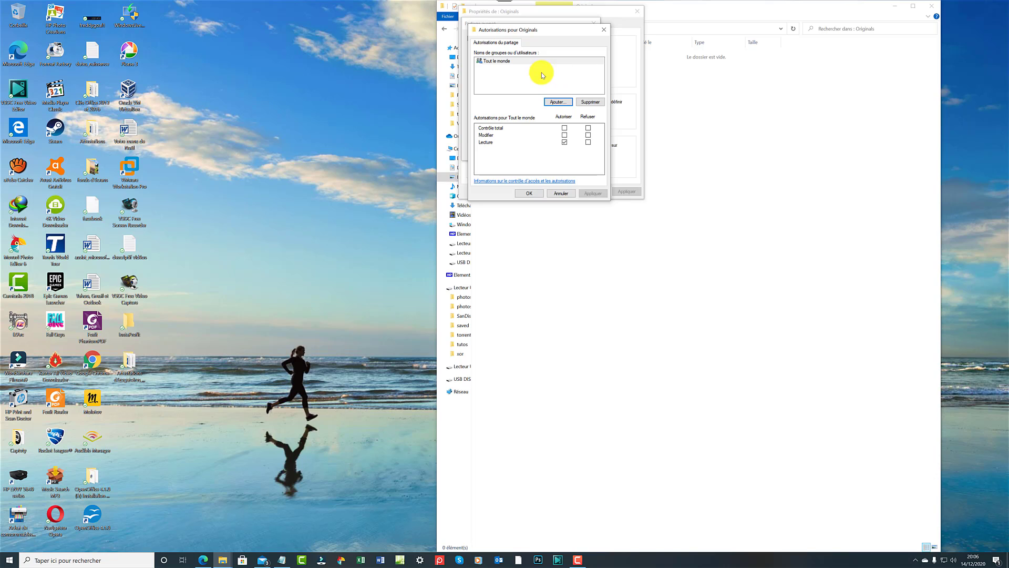
click(602, 29)
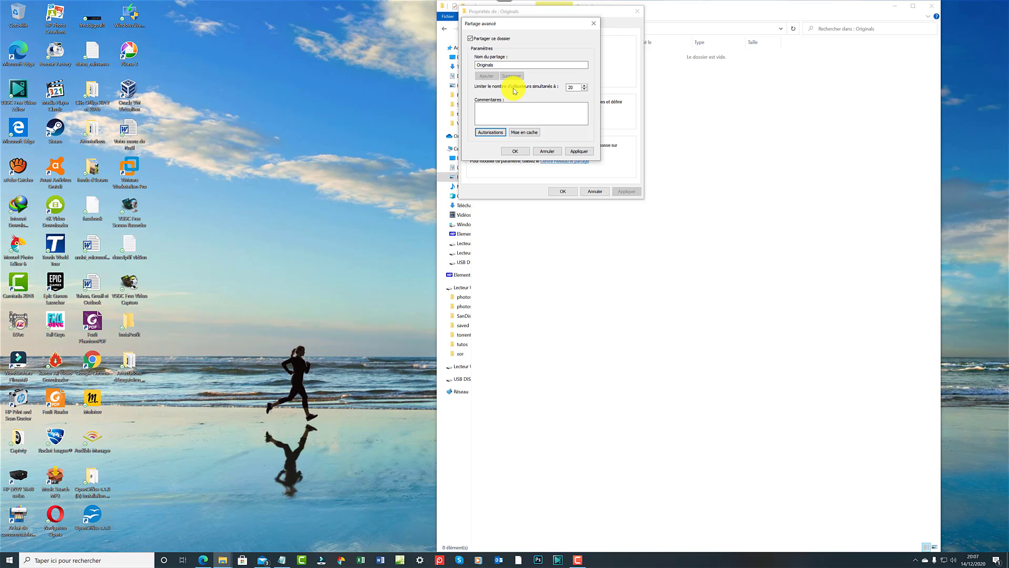
Inspect the simultaneous-user limit and close the advanced sharing settings without applying any changes
click(585, 90)
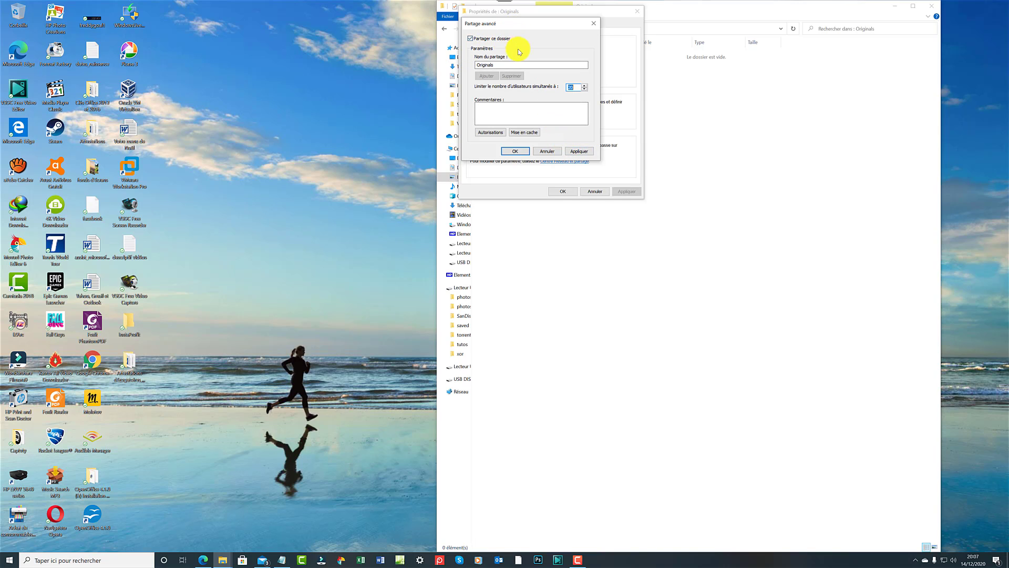
click(569, 152)
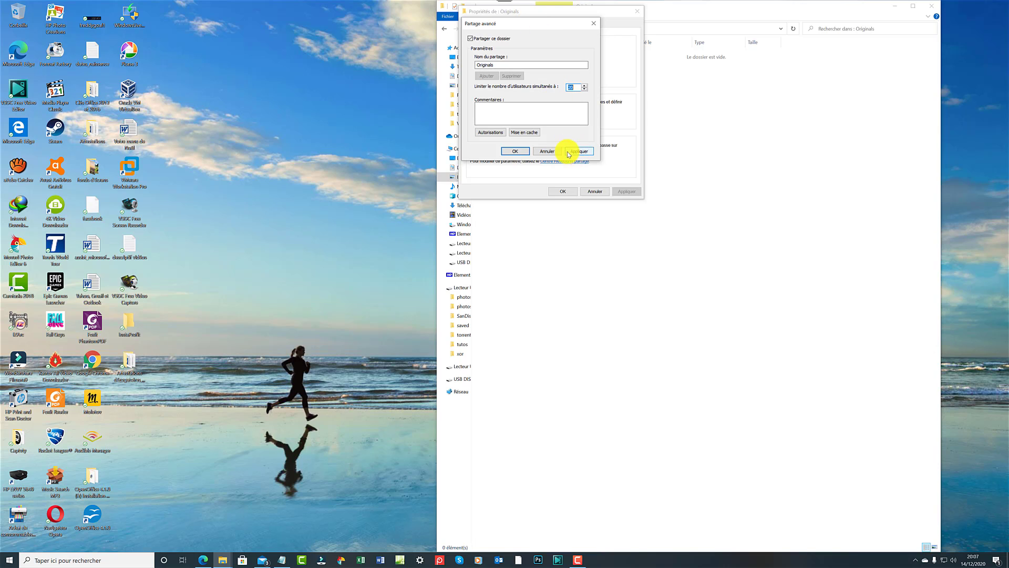
click(595, 25)
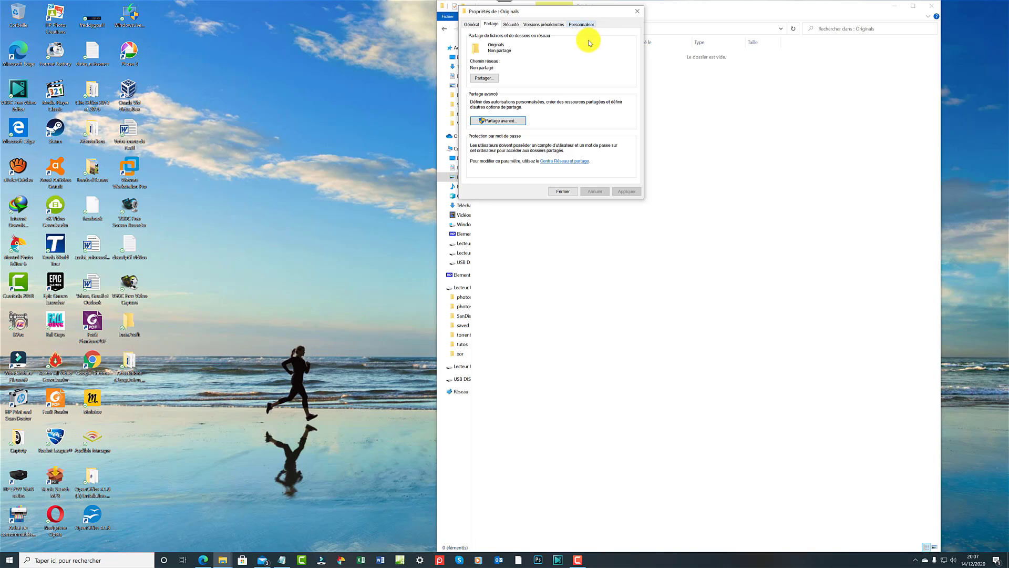
Examine the complete list of security permissions granted to the Système group on the Originals folder
click(518, 24)
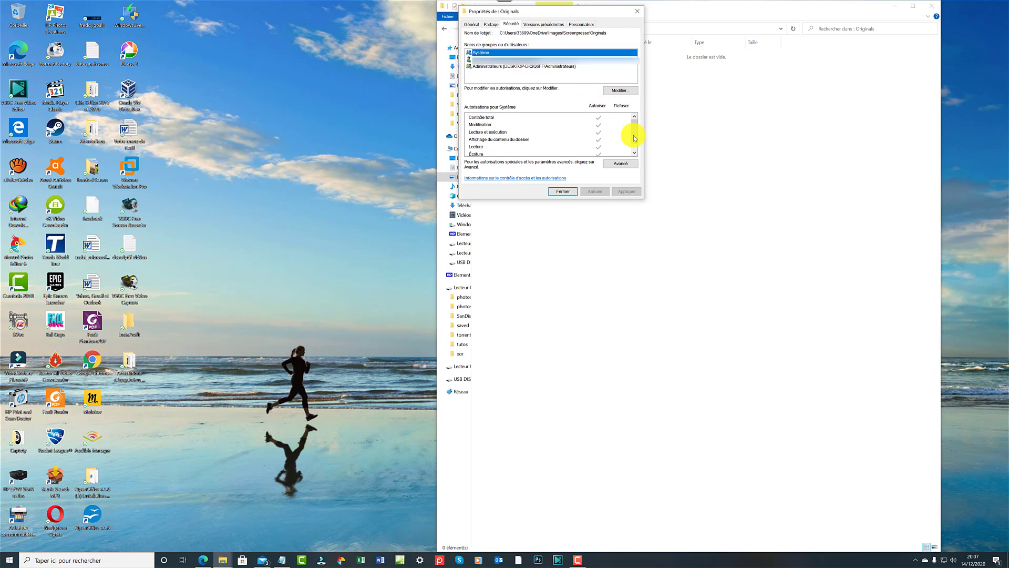
click(635, 152)
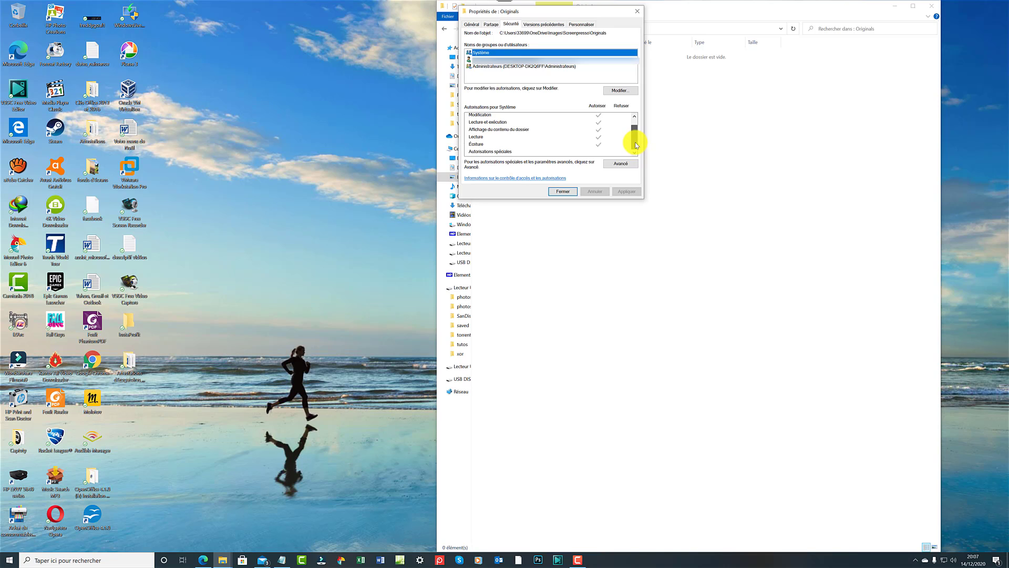
scroll(635, 142, up, 1)
scroll(634, 143, down, 1)
scroll(634, 137, up, 1)
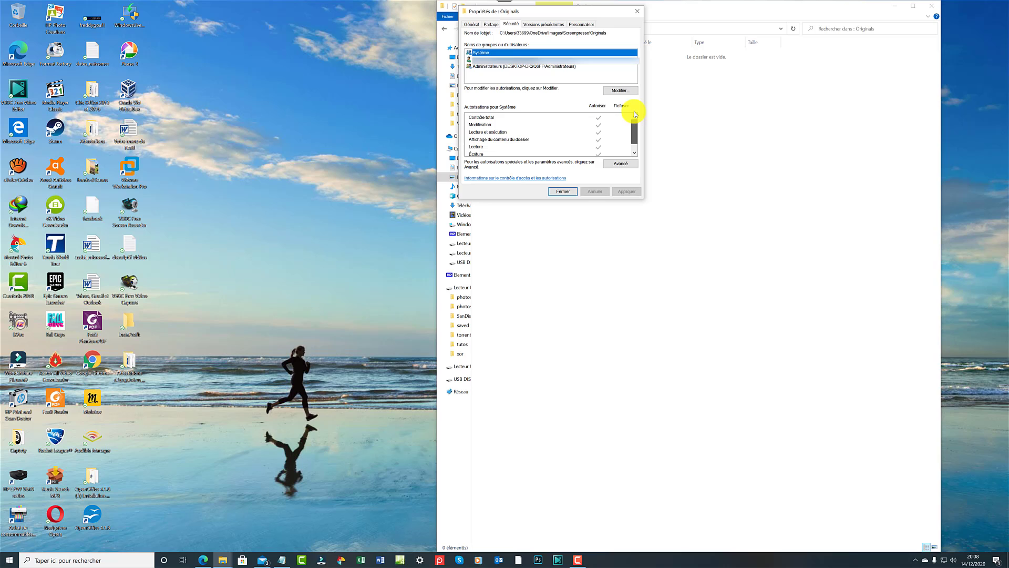
Examine the Originals folder's previous versions and the folder types it can be optimized for, keeping Éléments généraux
click(551, 25)
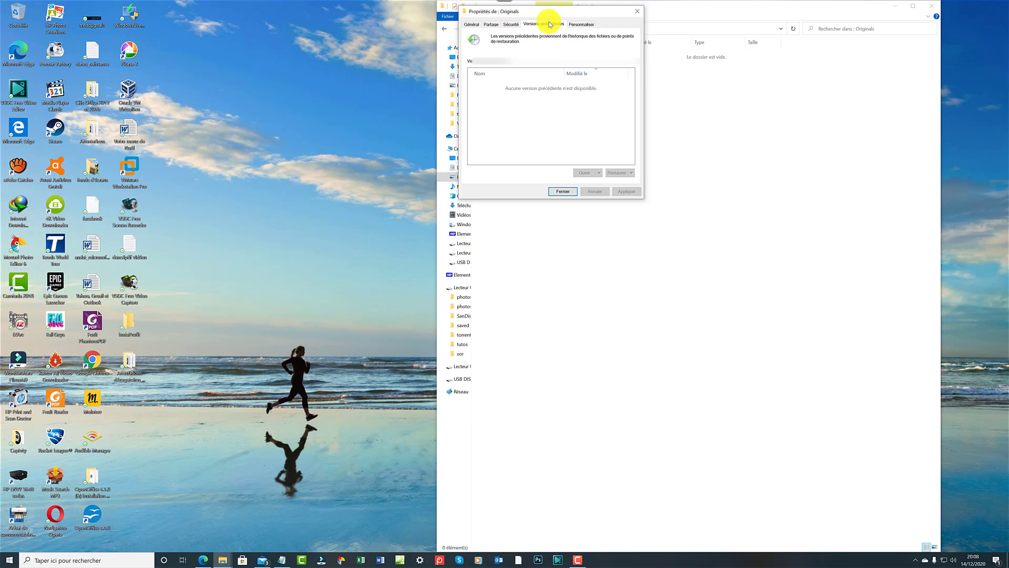
click(587, 26)
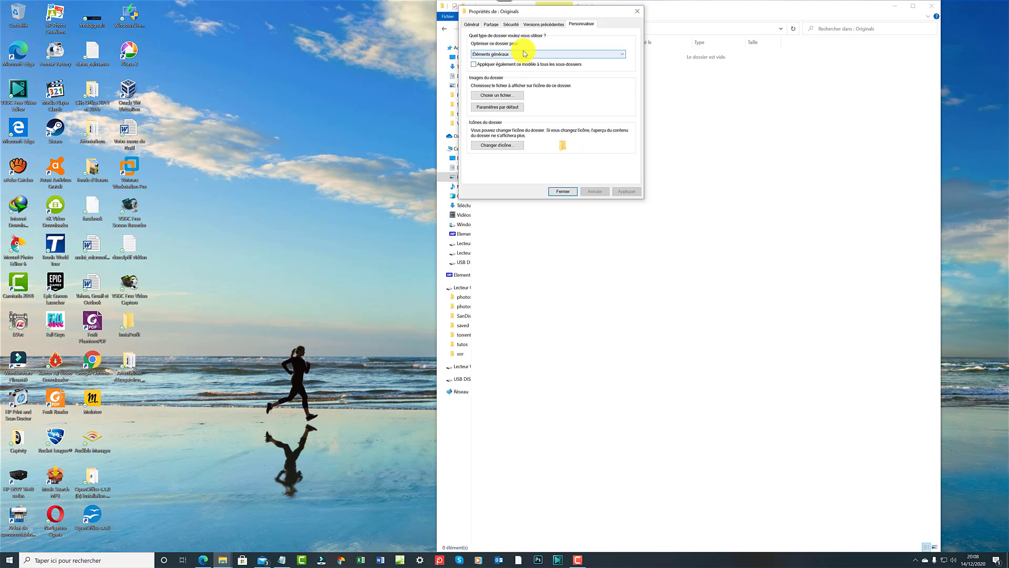
click(617, 55)
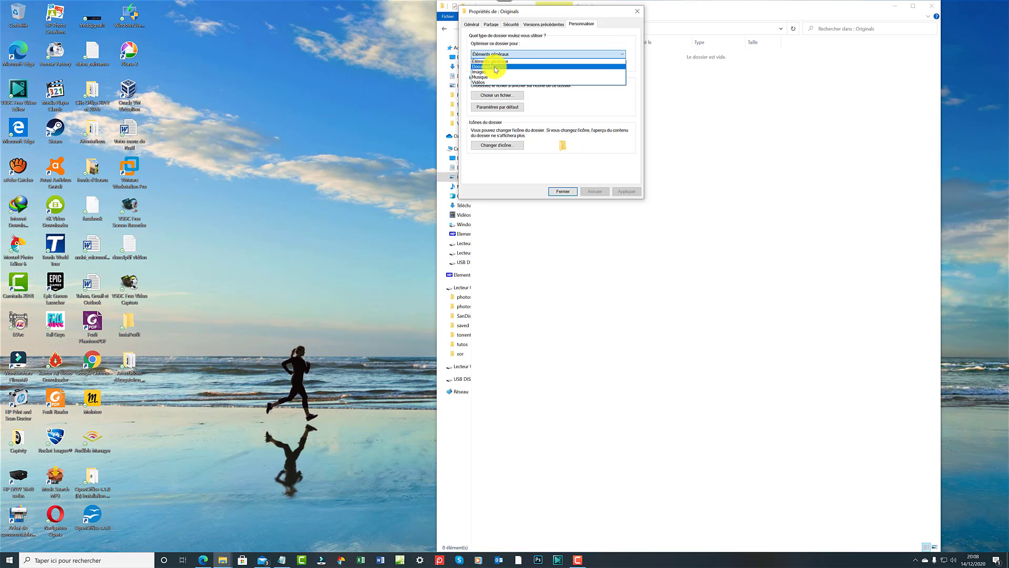
click(599, 93)
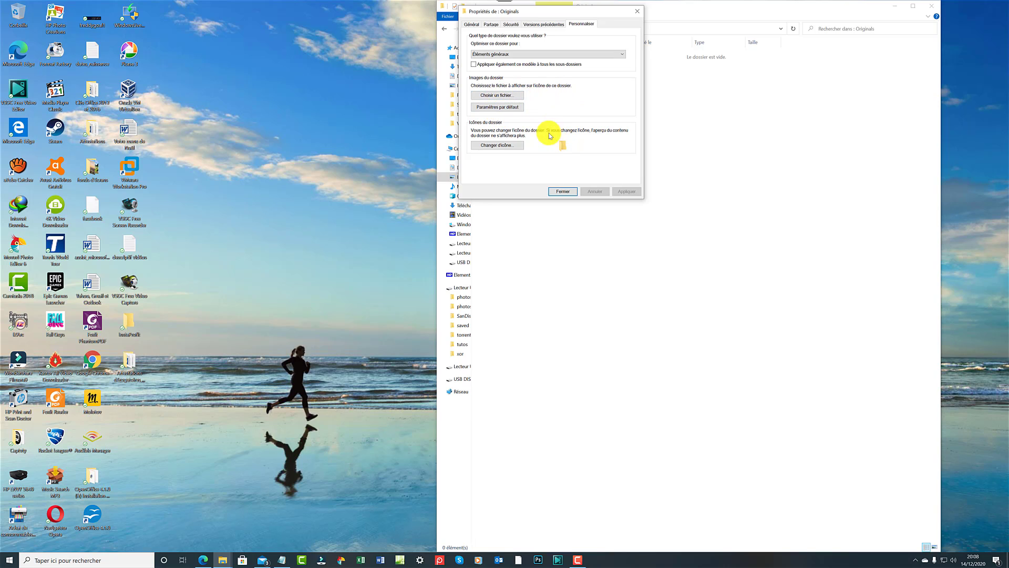
Set the Château de Loarre image from Images > Fonds d'écran as the Originals folder picture, apply it and close the properties
click(509, 97)
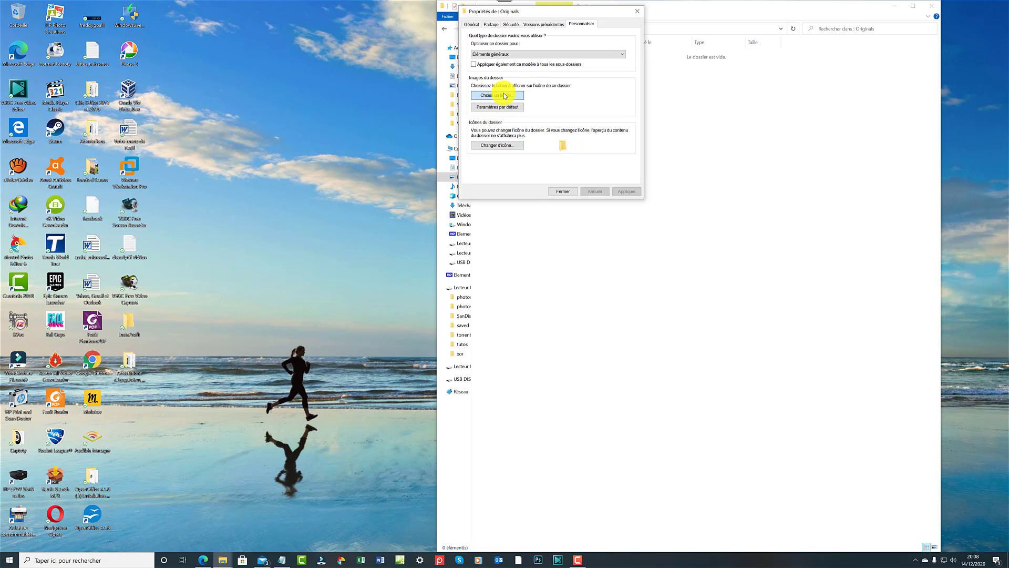
click(505, 96)
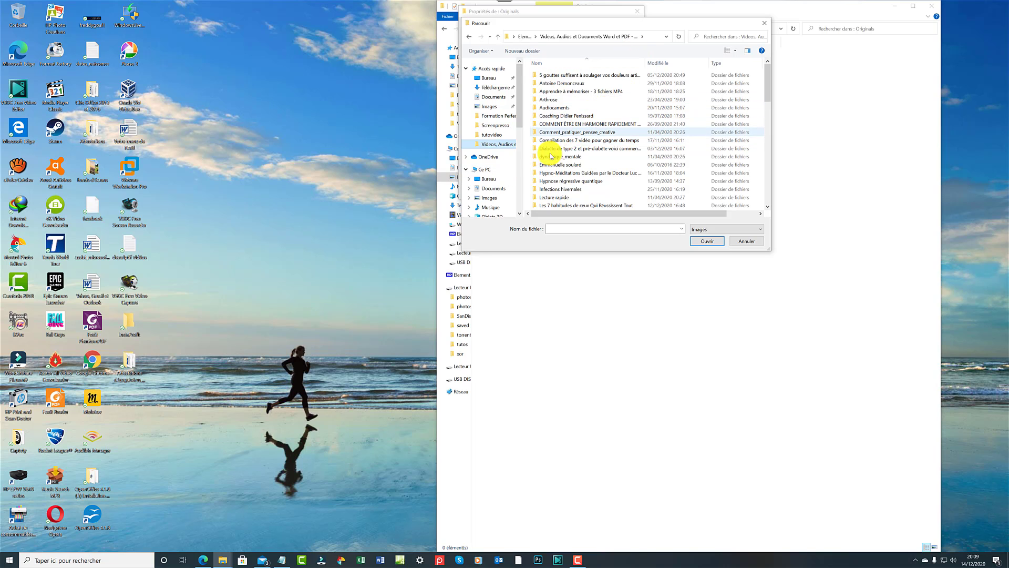
click(492, 199)
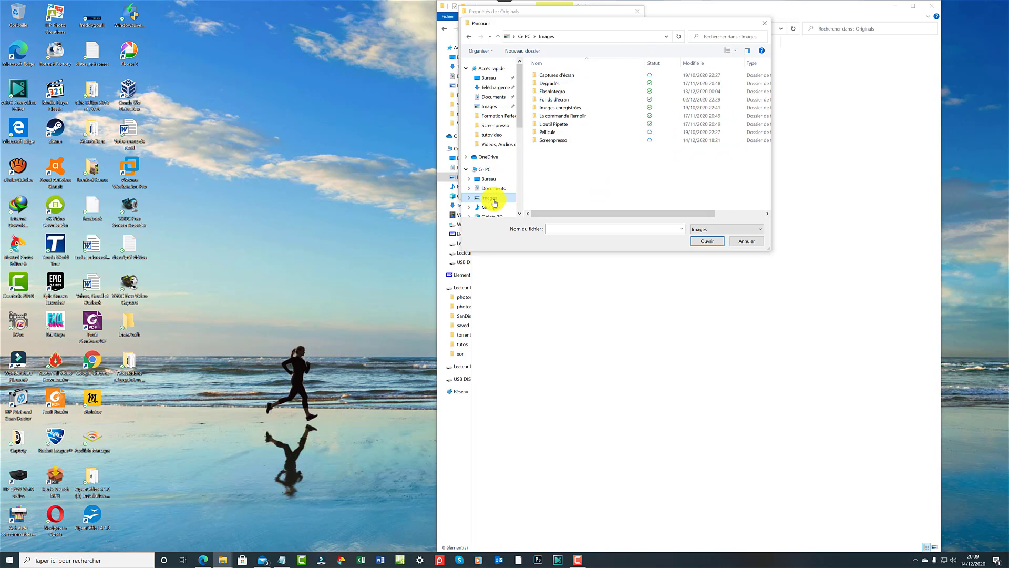
double_click(557, 99)
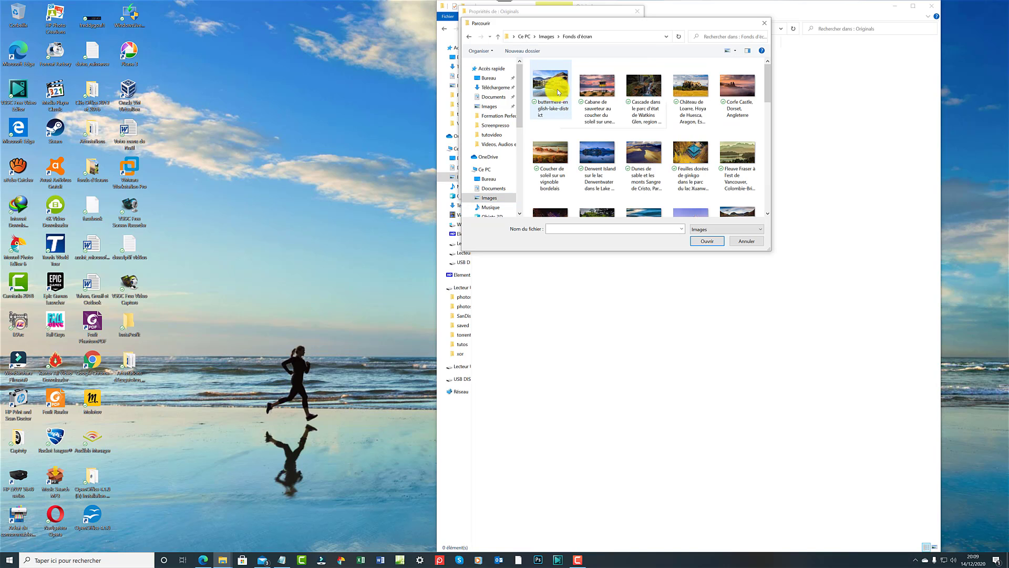
click(690, 89)
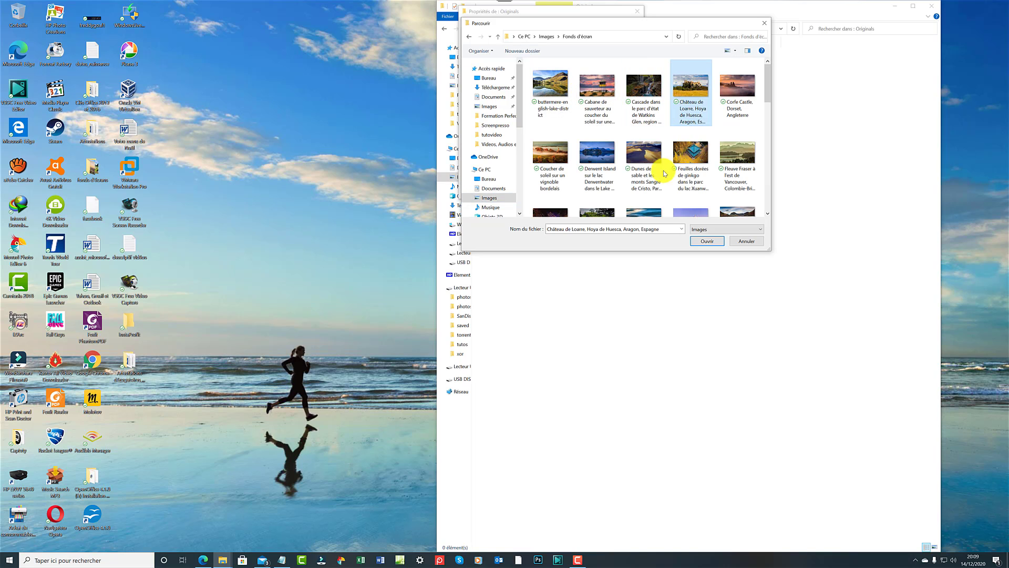
click(707, 241)
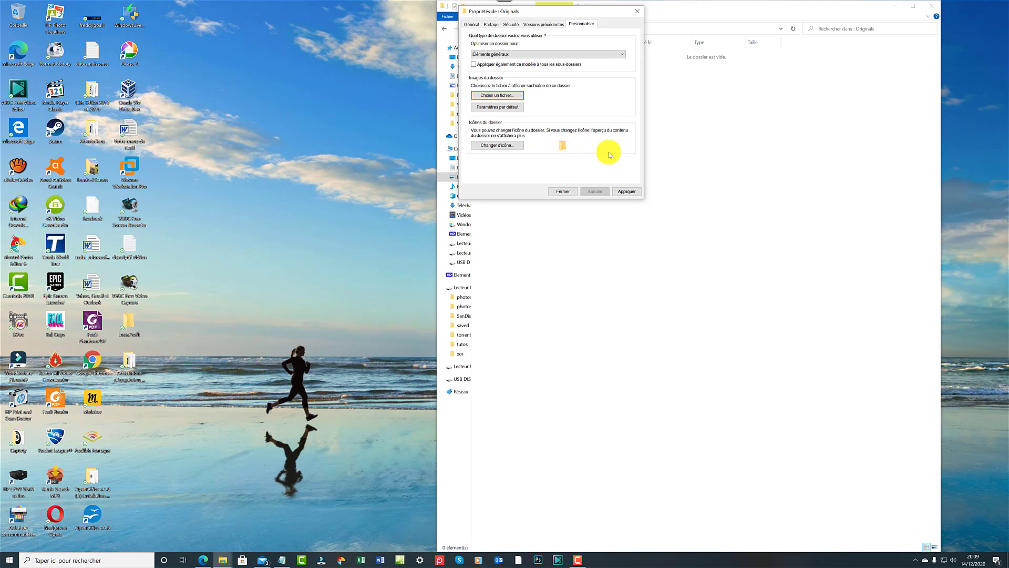
click(622, 187)
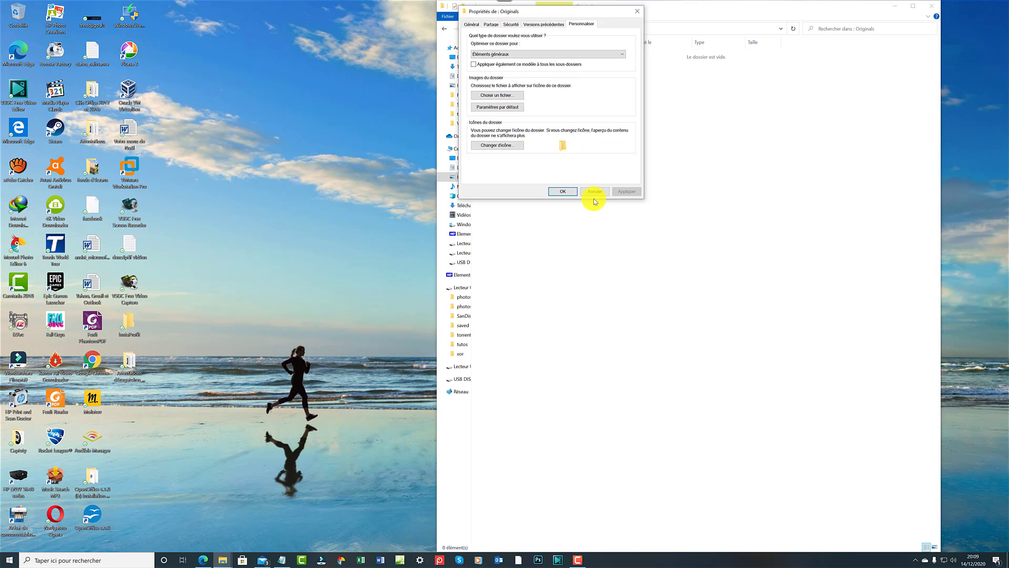
click(558, 193)
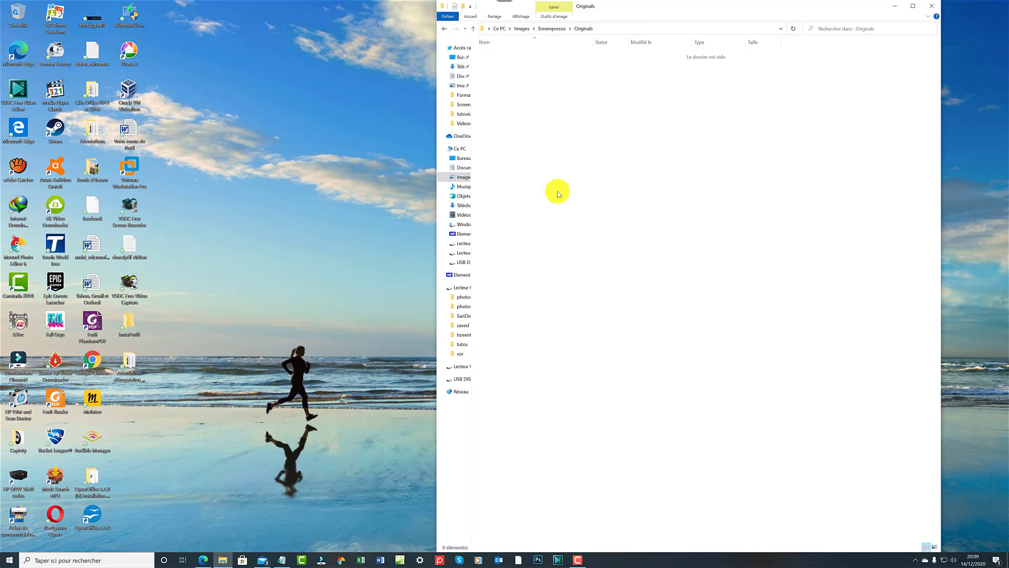
Return to the Screenpresso folder and examine the picture shown on the Originals folder
click(555, 27)
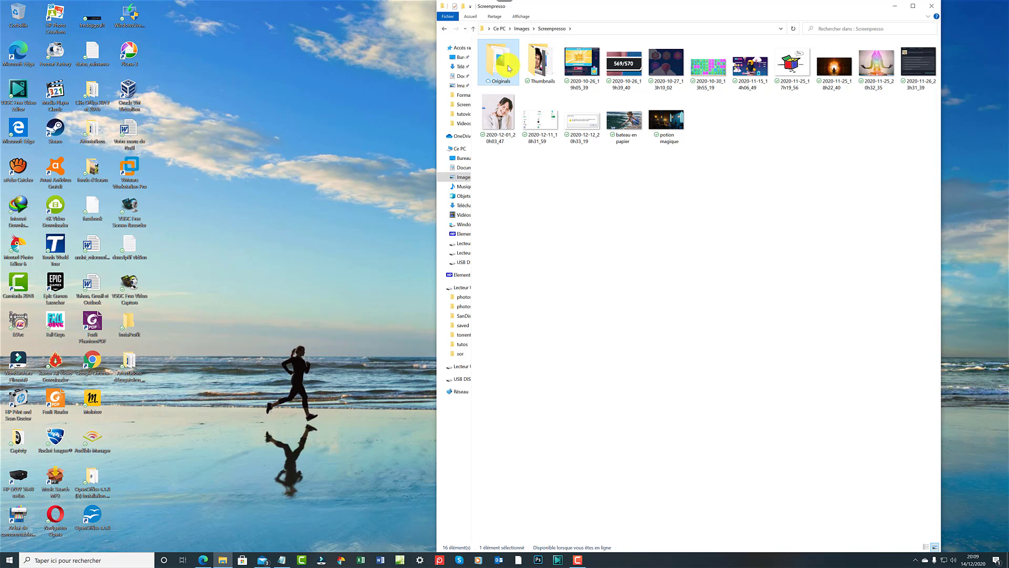
double_click(501, 61)
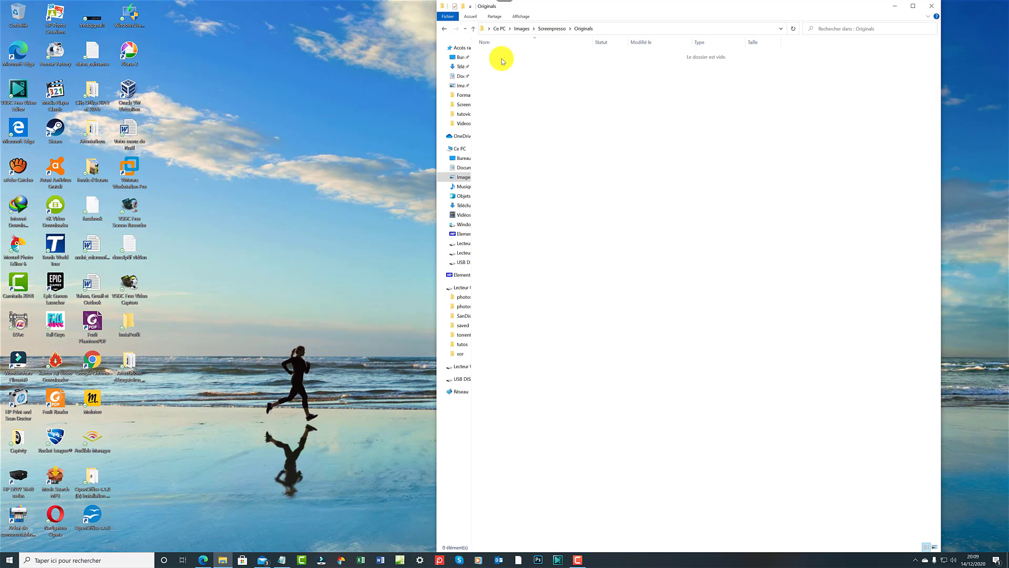
click(561, 28)
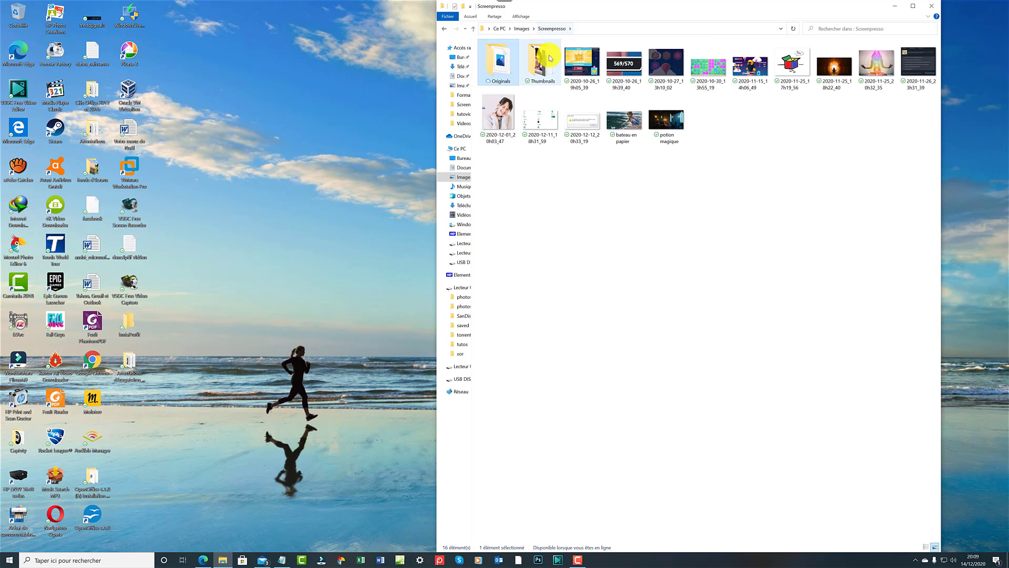
mouse_move(505, 71)
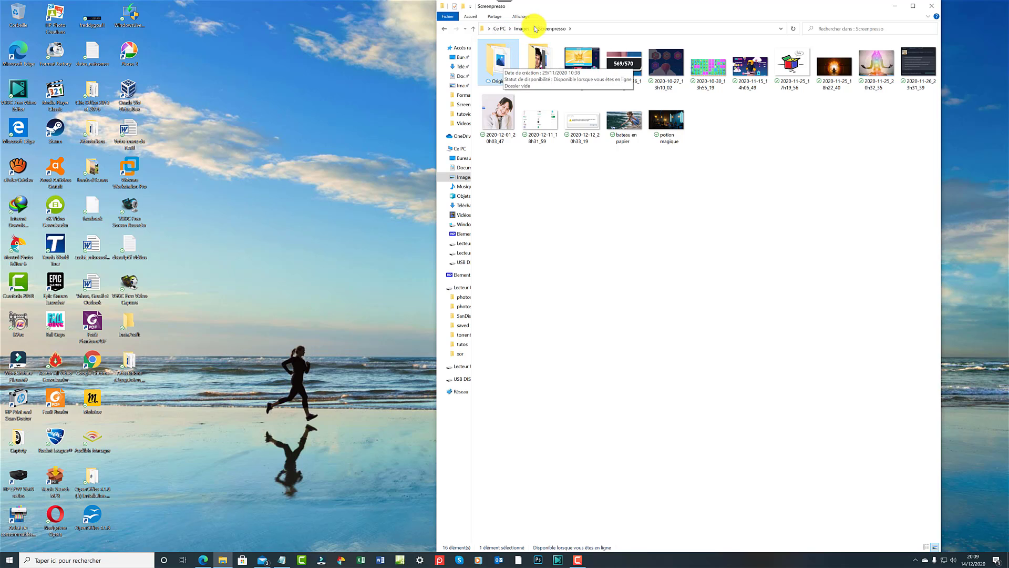
click(552, 28)
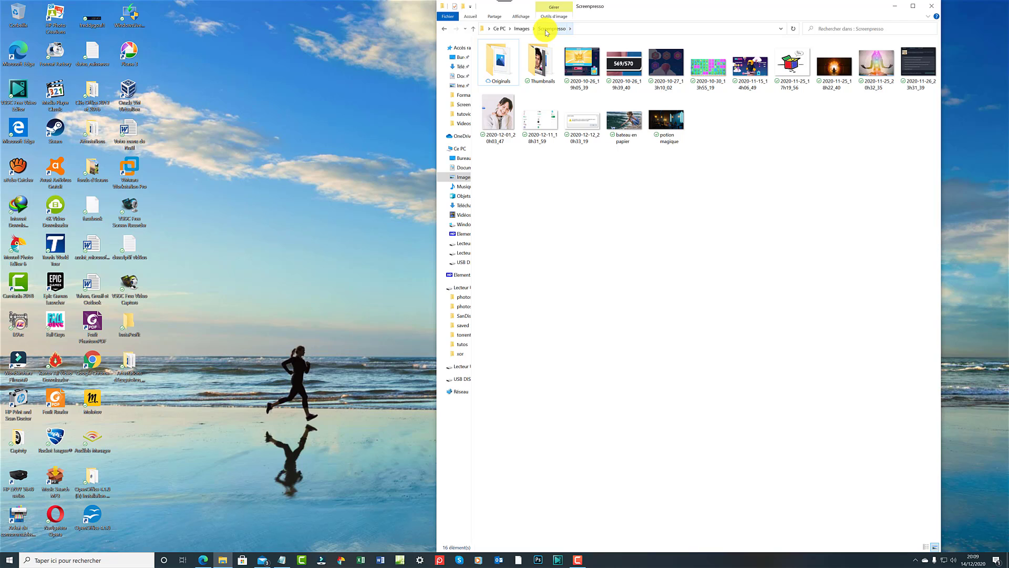
Change the Originals folder's icon to the blue question mark, apply it and view the folder within Screenpresso
double_click(499, 64)
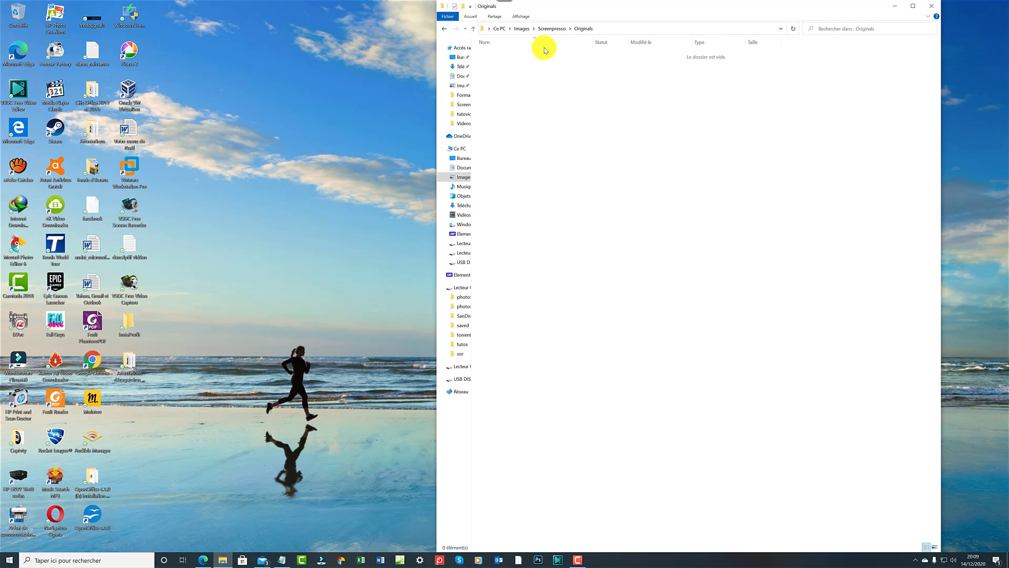
click(457, 6)
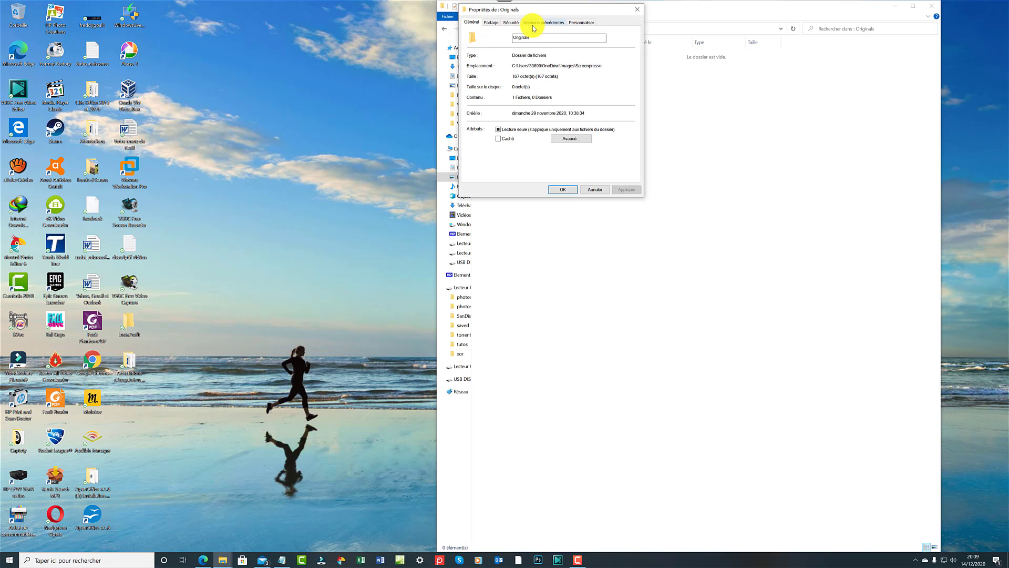
click(583, 24)
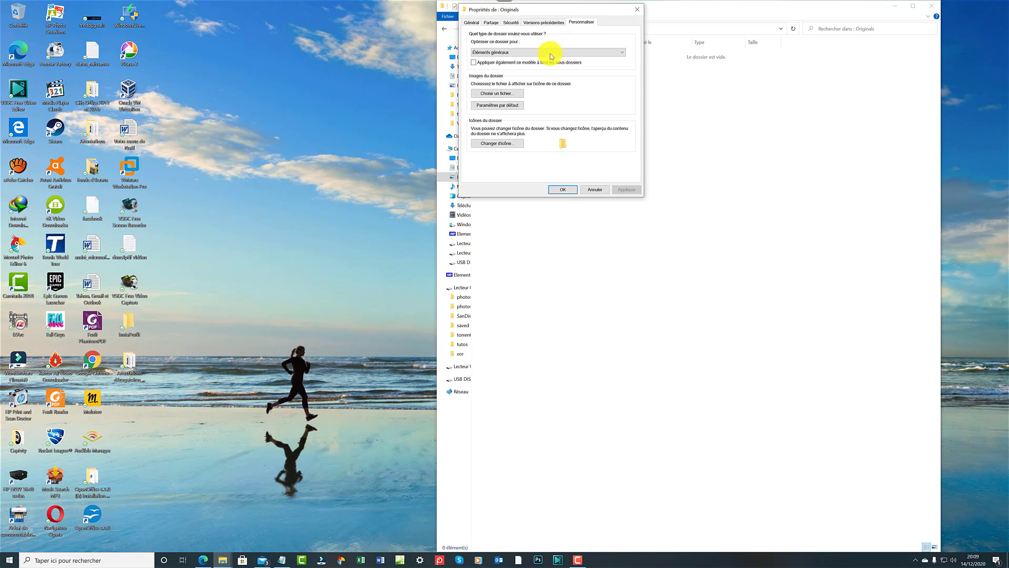
click(513, 146)
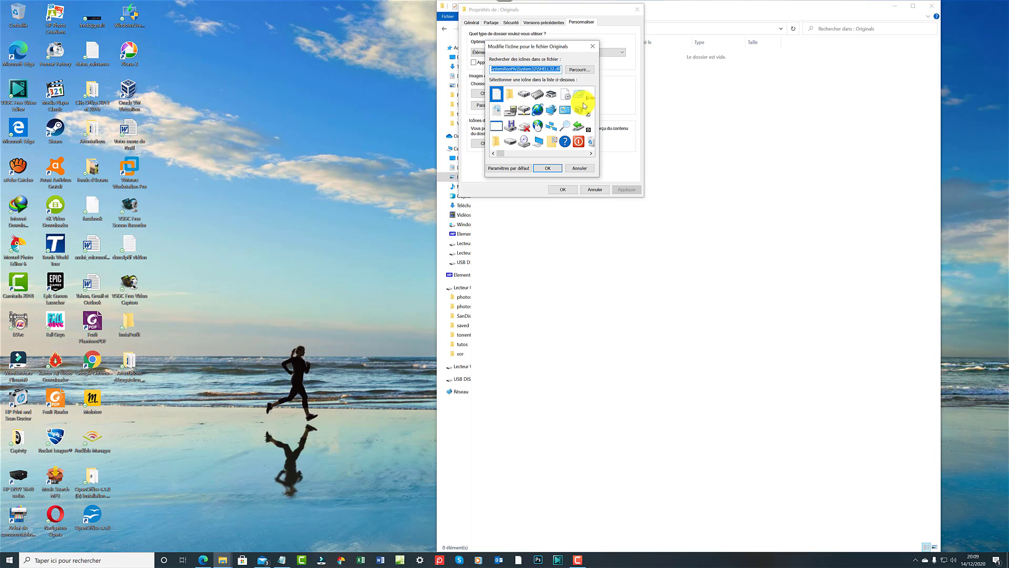
click(566, 143)
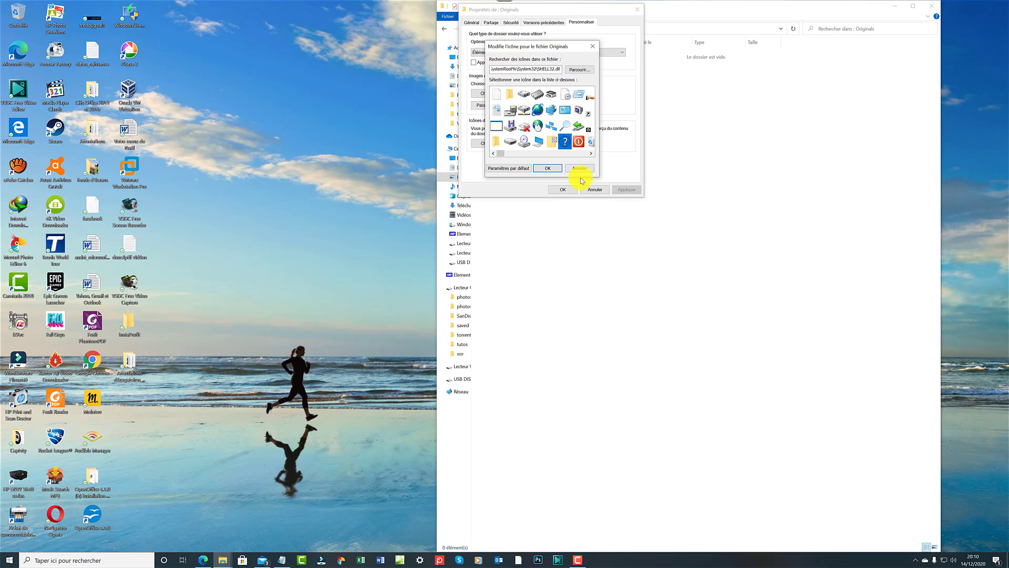
click(548, 169)
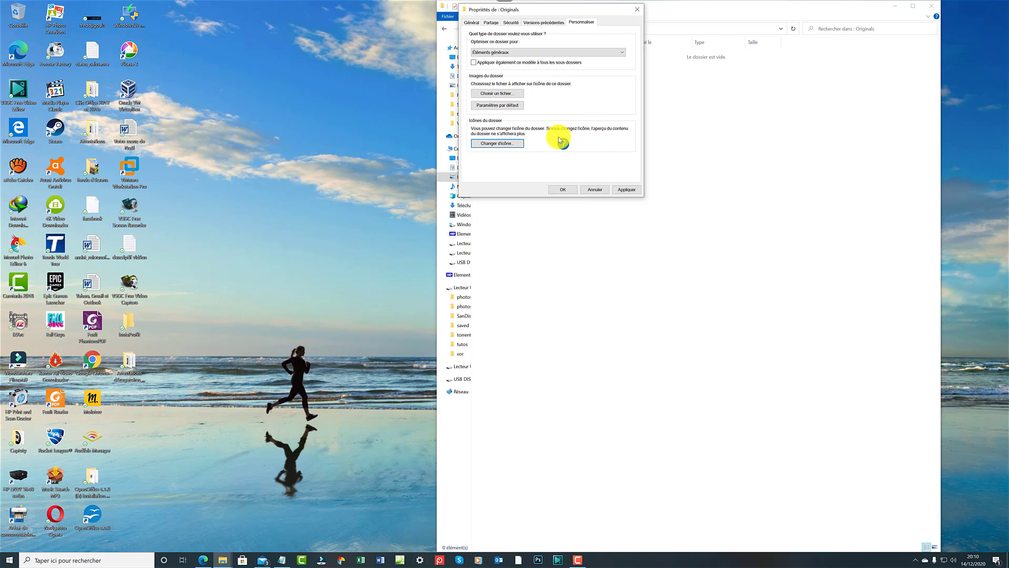
click(626, 189)
click(563, 190)
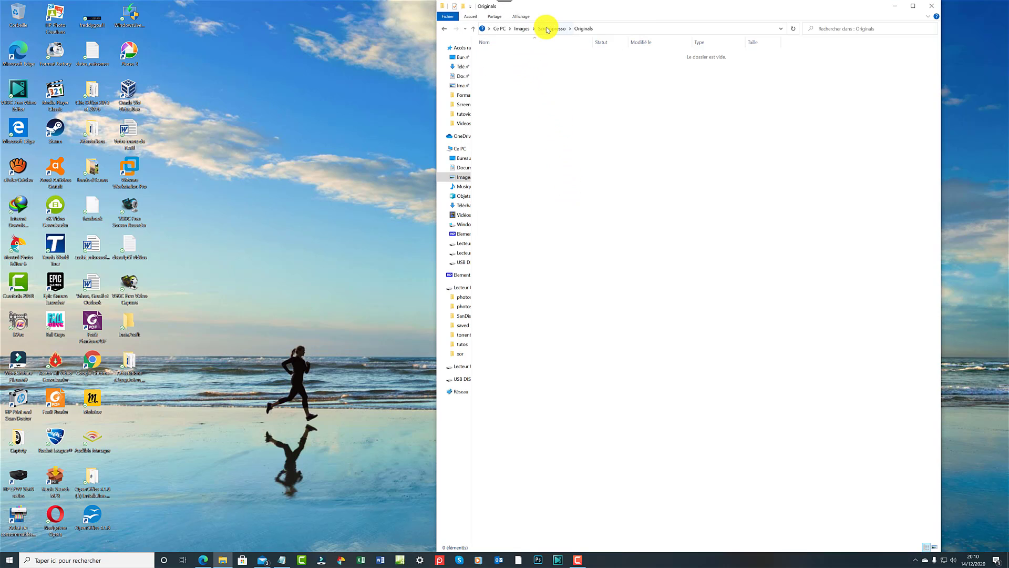
click(548, 29)
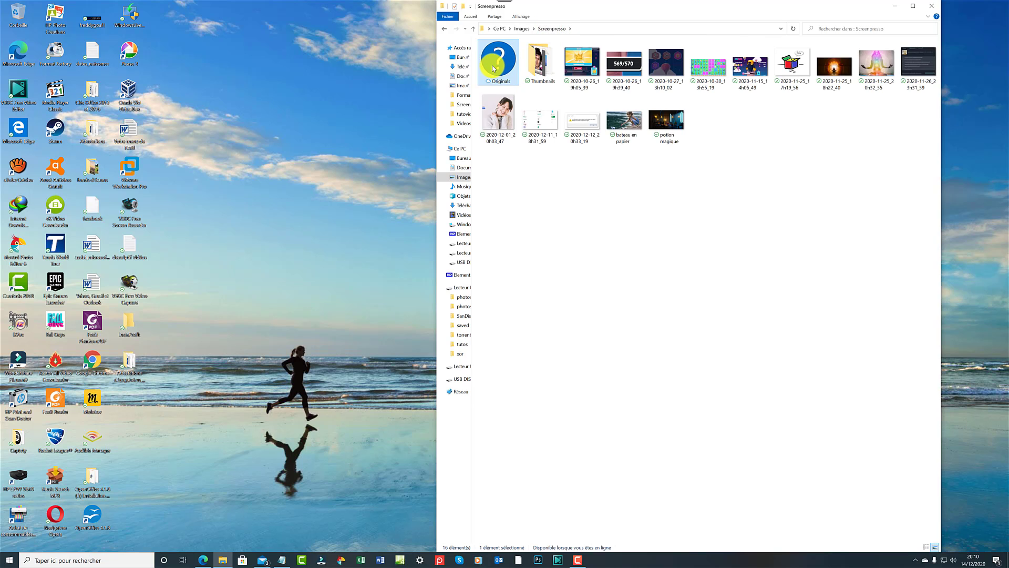
mouse_move(492, 65)
Reopen the Originals folder's customization properties, set its icon to the yellow folder, apply it and close the properties
right_click(499, 60)
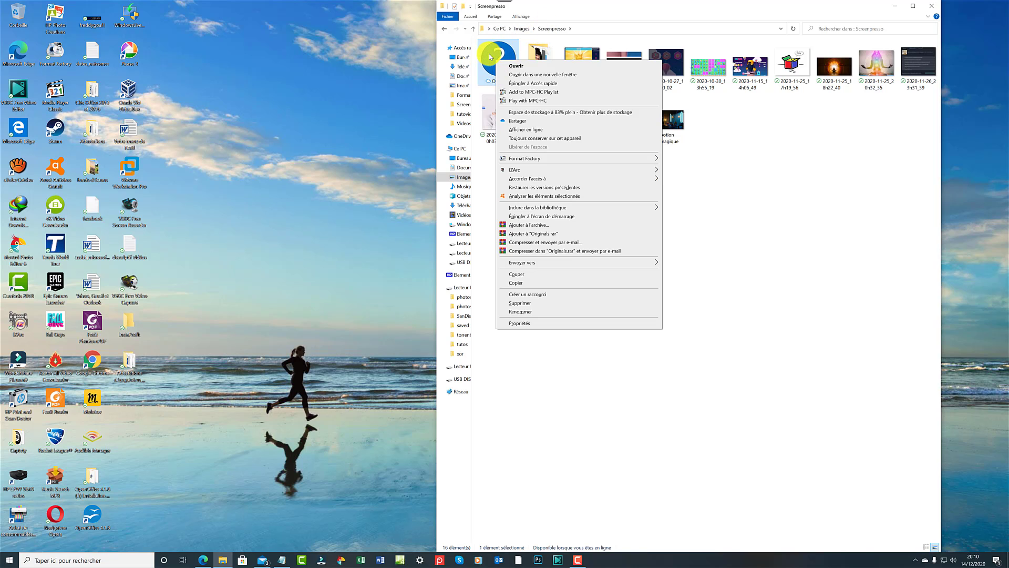
click(516, 66)
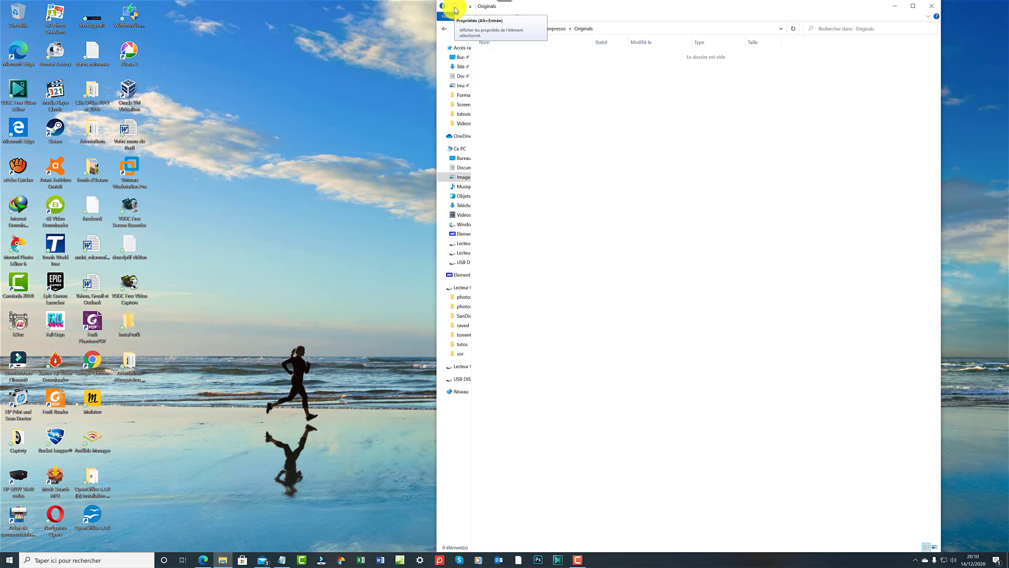
click(455, 9)
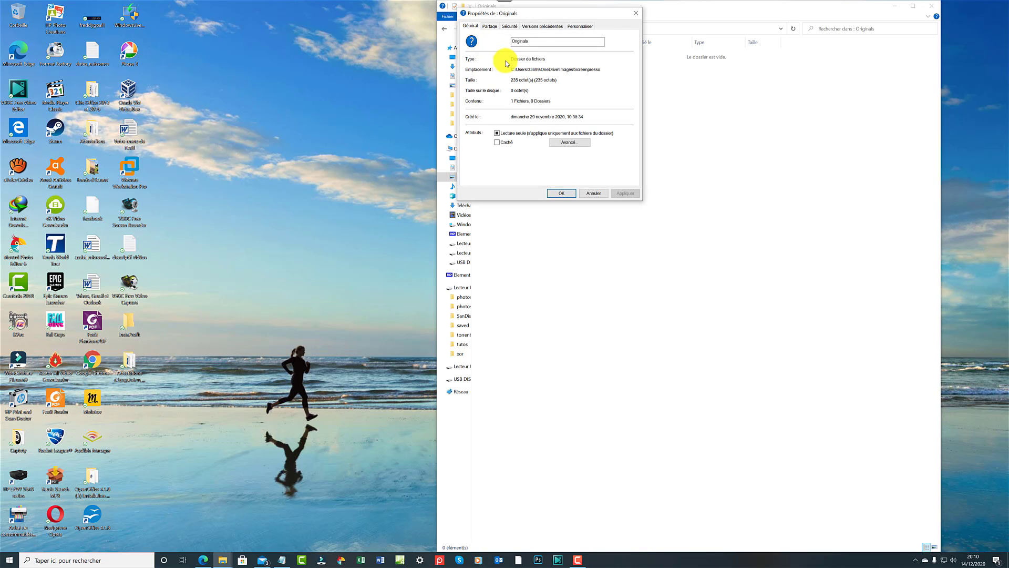
click(578, 26)
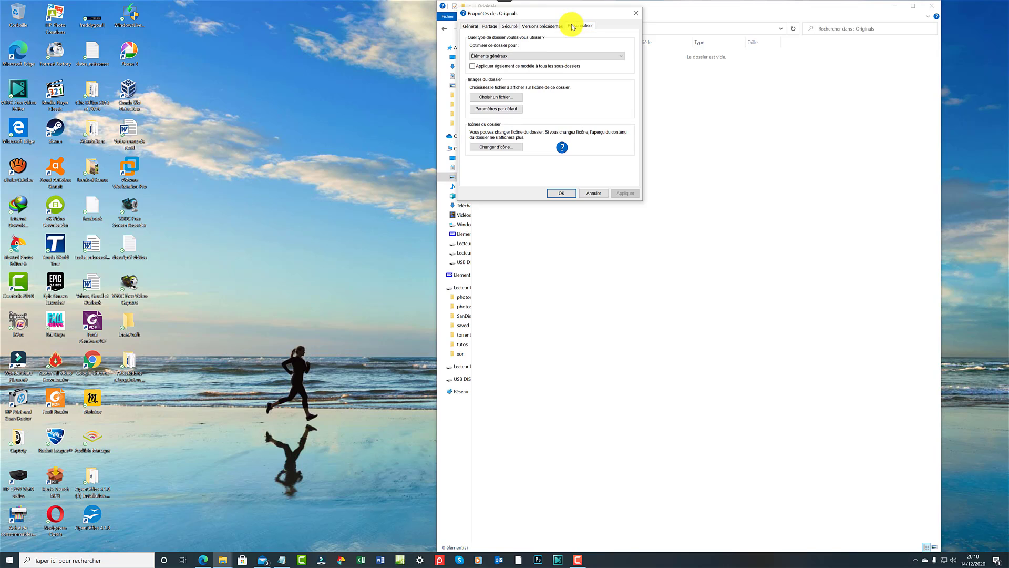
click(511, 148)
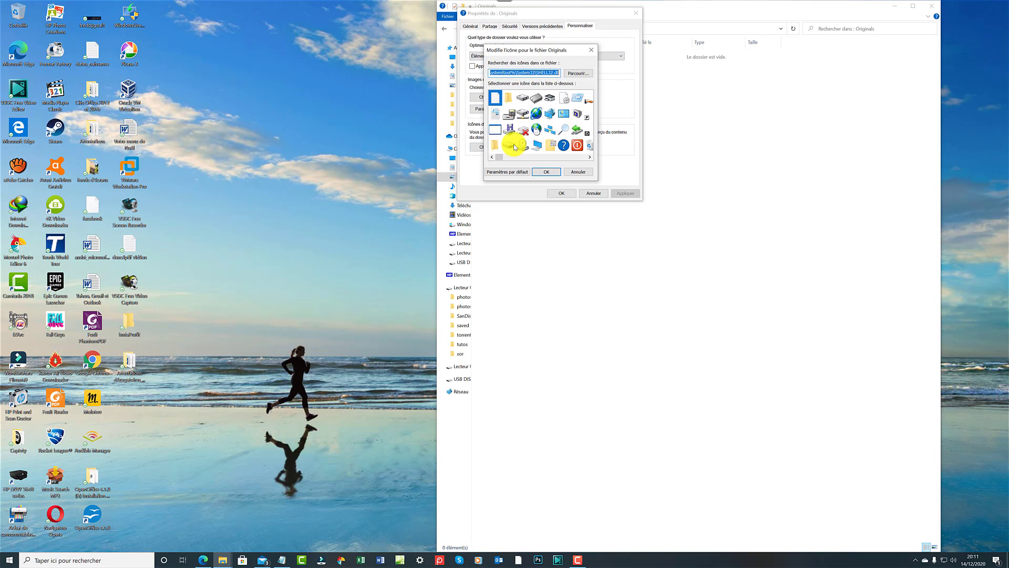
click(507, 96)
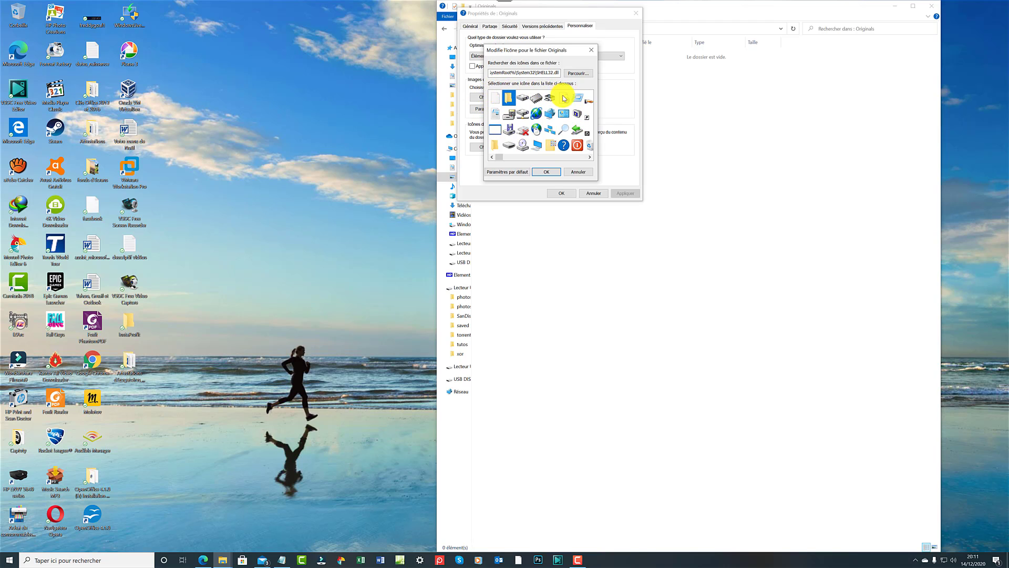
click(550, 173)
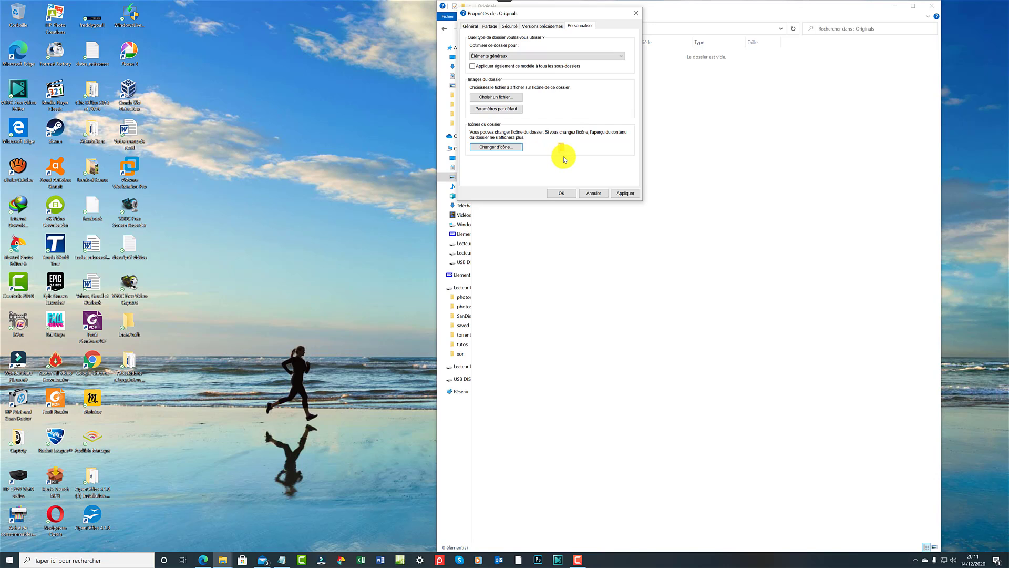
click(620, 192)
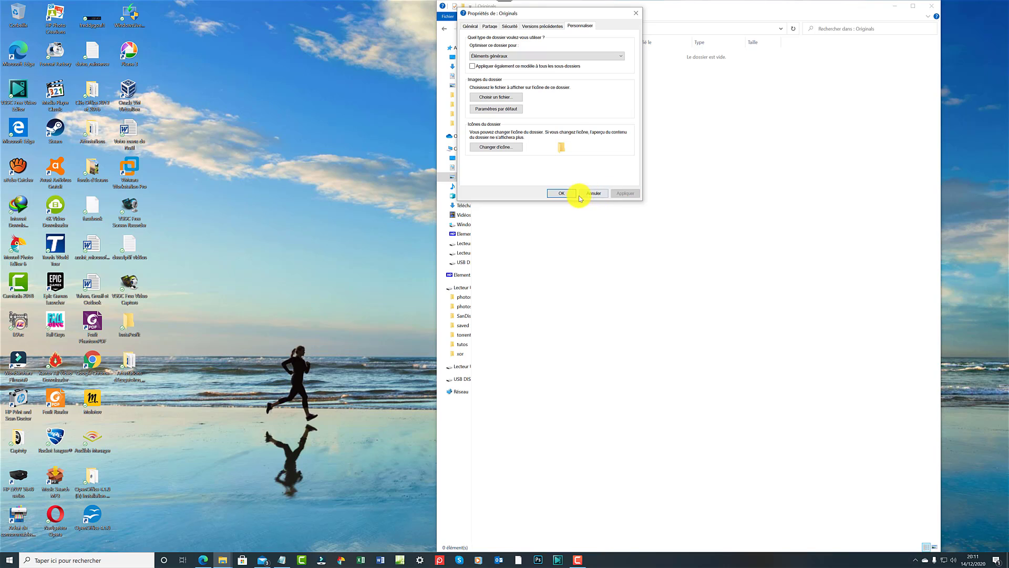
click(562, 194)
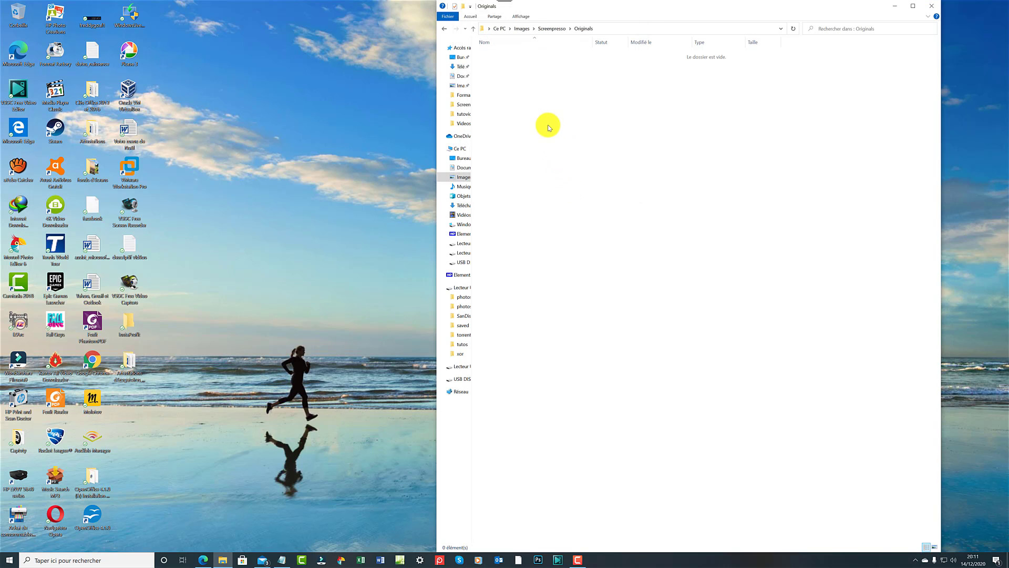
Review the window commands offered by the title bar's system menu, dismiss it and close the Originals window
click(442, 7)
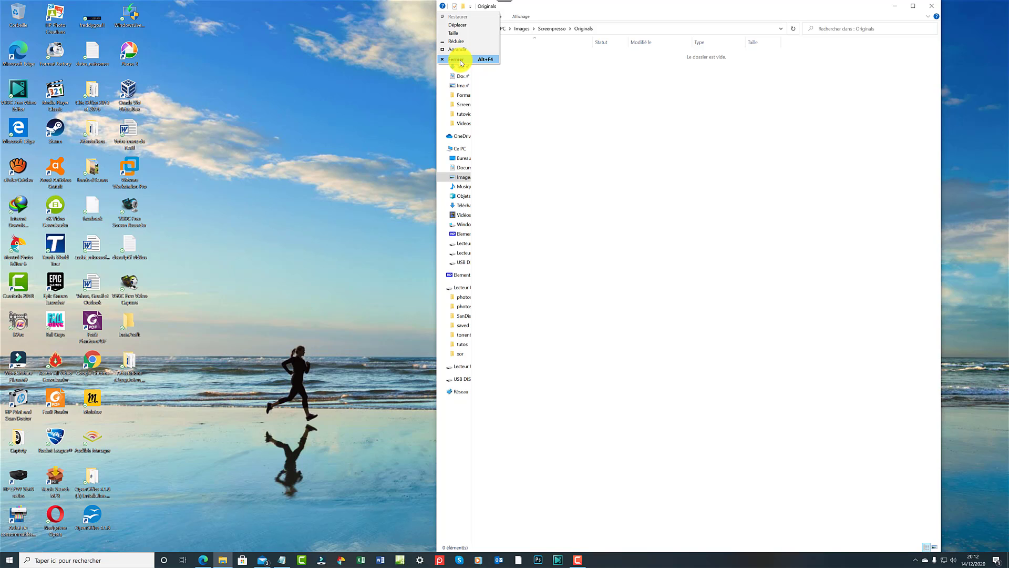
click(711, 119)
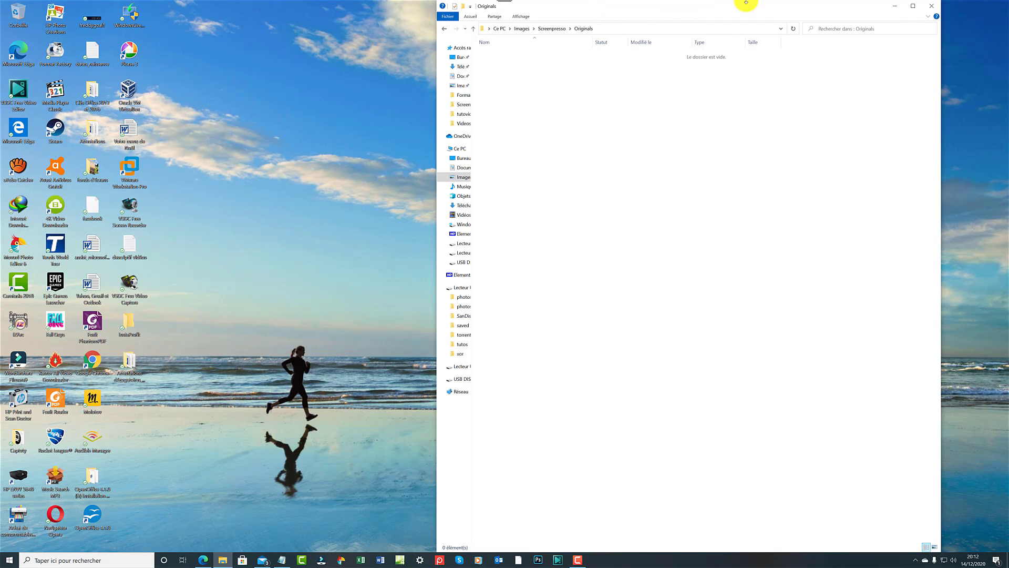
click(929, 9)
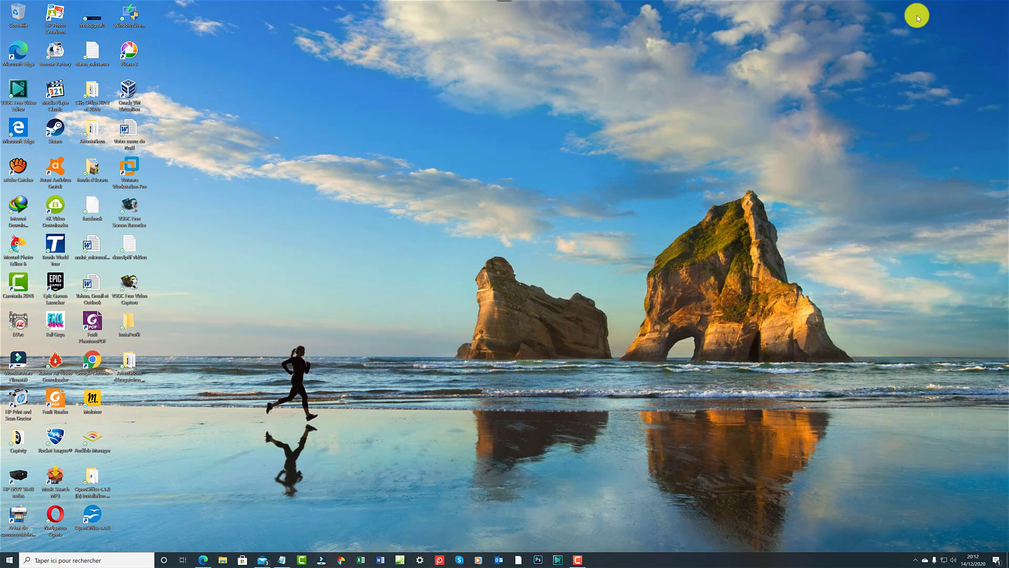